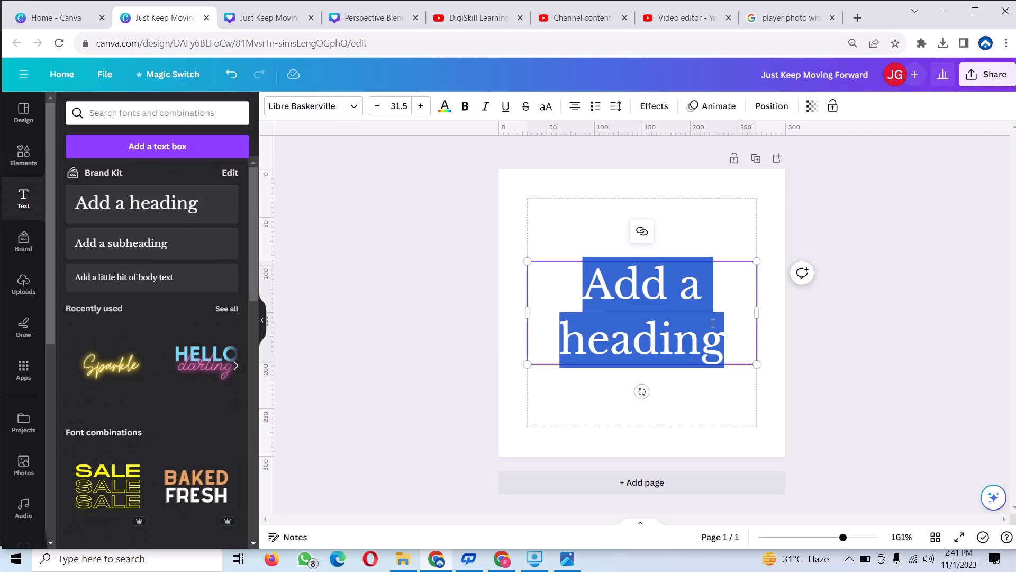
# Replace the heading's placeholder text with "Just Keep Moving Forward" and set its font to Ashley Crawford.
pyautogui.press('BackSpace')
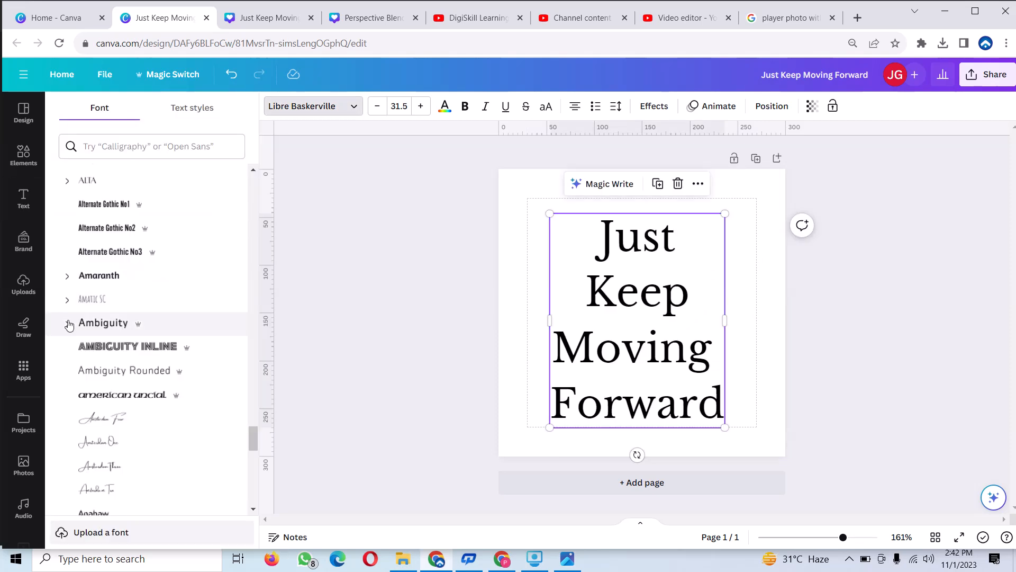
pyautogui.scroll(-6, 175, 343)
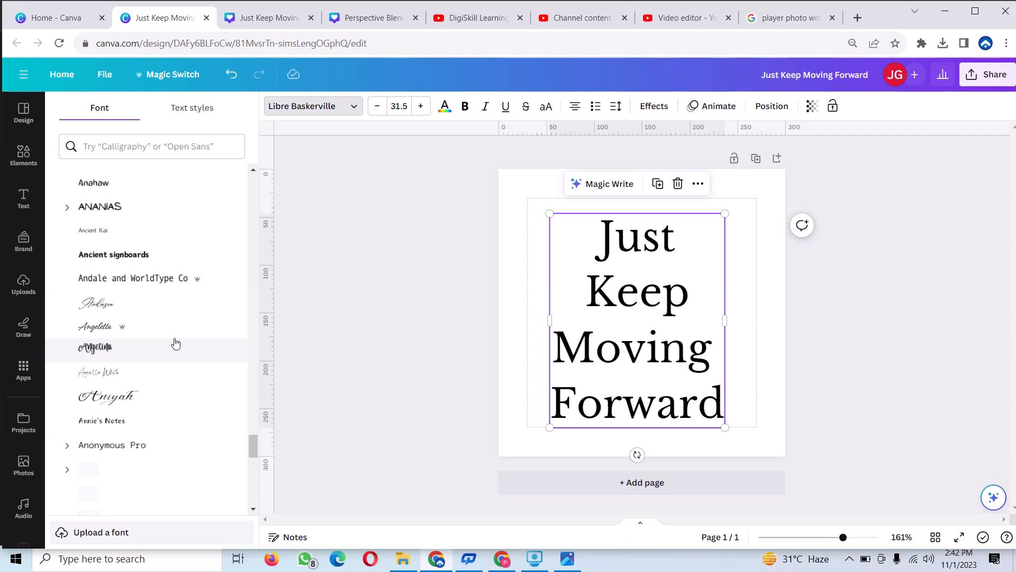
pyautogui.scroll(-10, 175, 343)
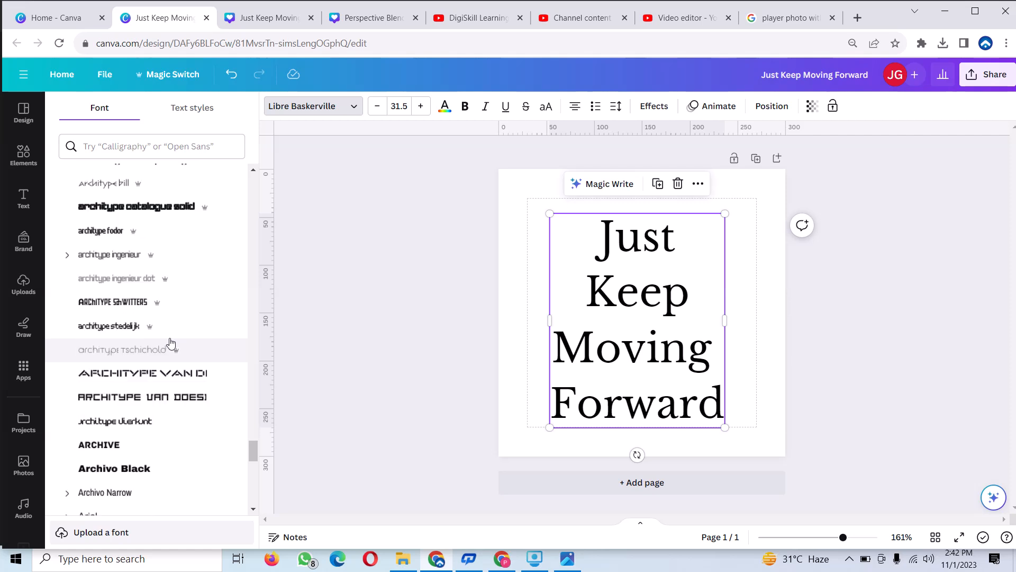
pyautogui.scroll(-6, 170, 343)
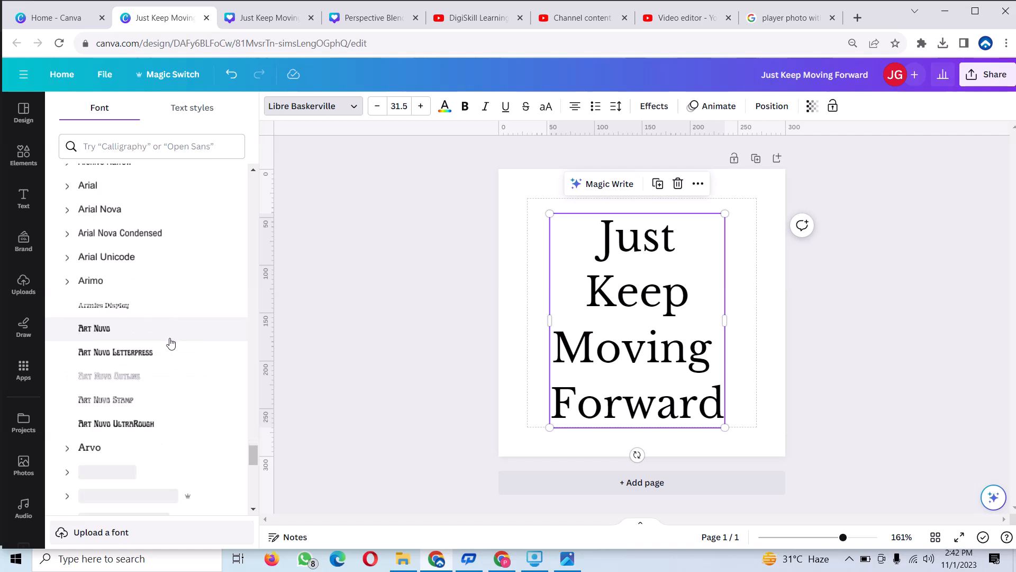
pyautogui.scroll(-5, 171, 343)
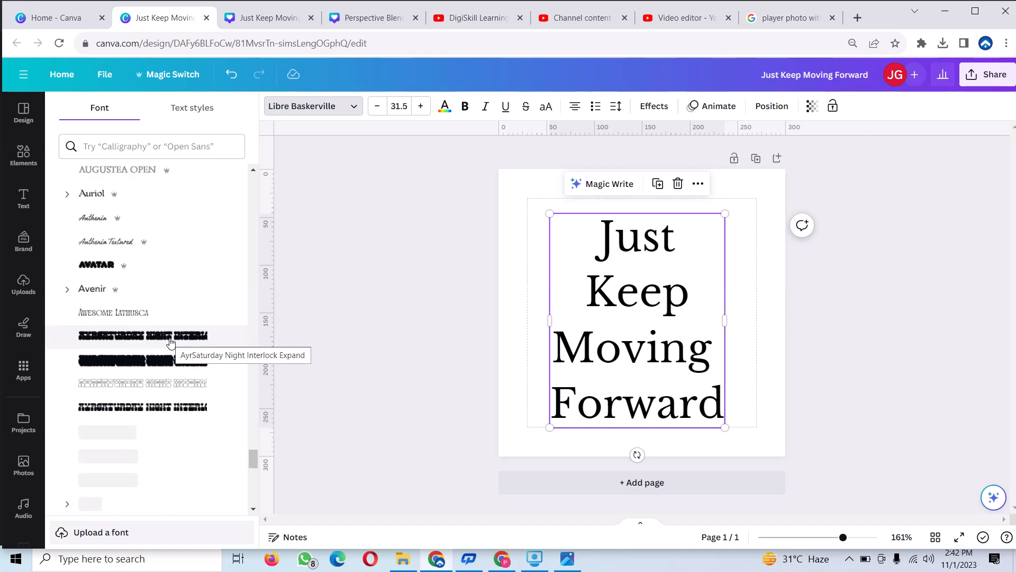
pyautogui.scroll(3, 143, 347)
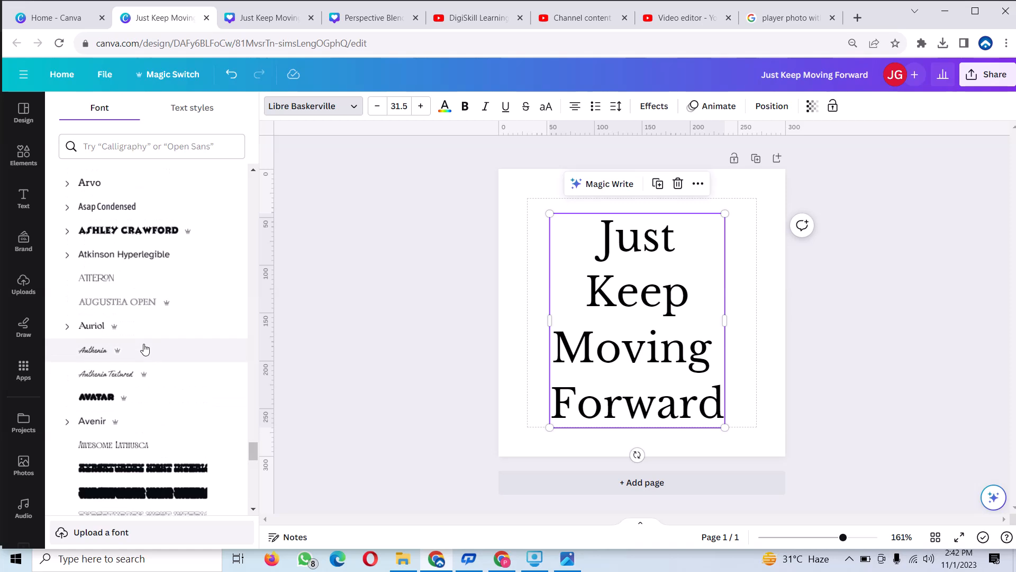
pyautogui.click(136, 226)
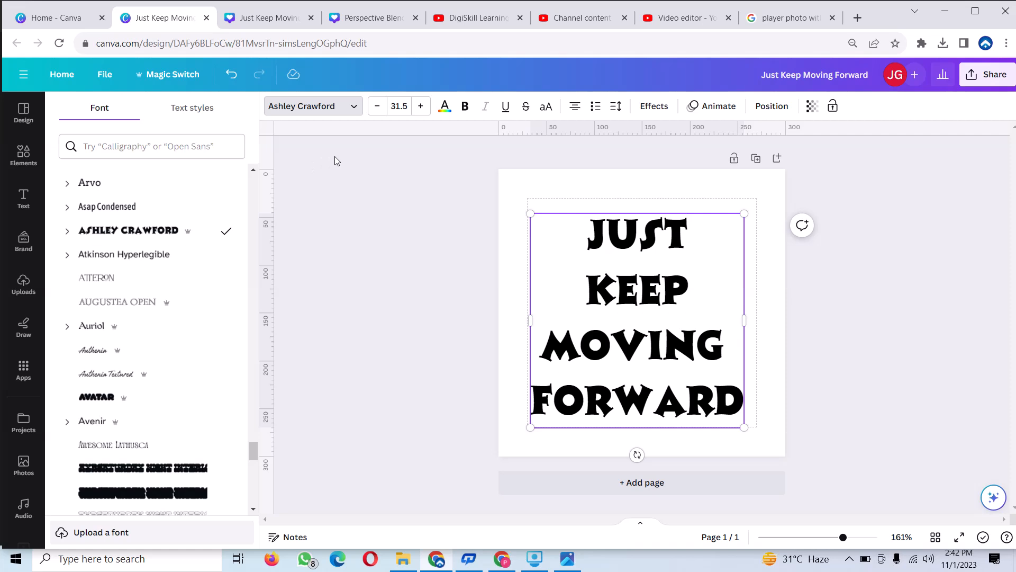
# Increase the font size of the word "Just" to 53.5.
pyautogui.click(421, 106)
pyautogui.click(420, 106)
pyautogui.click(420, 106)
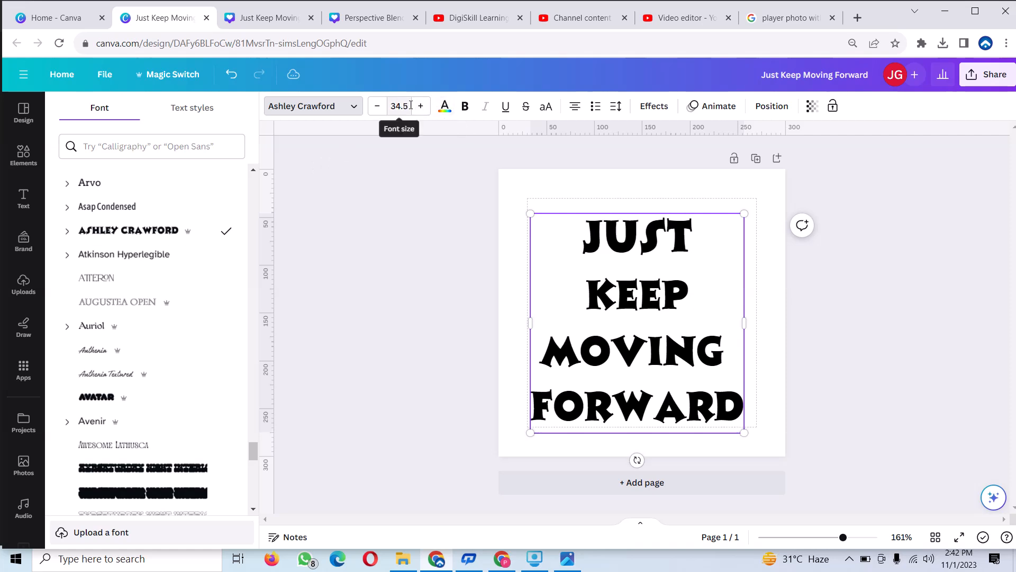
pyautogui.click(419, 106)
pyautogui.click(419, 107)
pyautogui.click(420, 107)
pyautogui.click(419, 106)
pyautogui.click(420, 107)
pyautogui.click(419, 107)
pyautogui.click(420, 106)
pyautogui.click(420, 106)
pyautogui.click(419, 107)
pyautogui.click(419, 106)
pyautogui.click(414, 107)
pyautogui.click(414, 108)
pyautogui.click(413, 108)
pyautogui.click(414, 107)
pyautogui.click(414, 108)
pyautogui.click(413, 108)
pyautogui.click(413, 107)
pyautogui.click(413, 107)
pyautogui.click(414, 108)
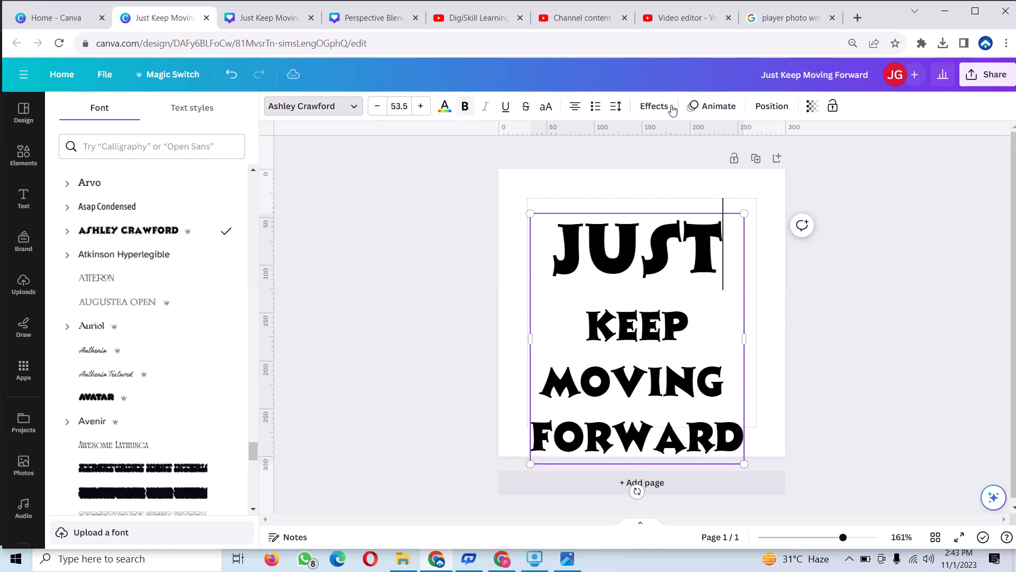
# Set the line spacing of the "Just" line to 0.71.
pyautogui.click(616, 108)
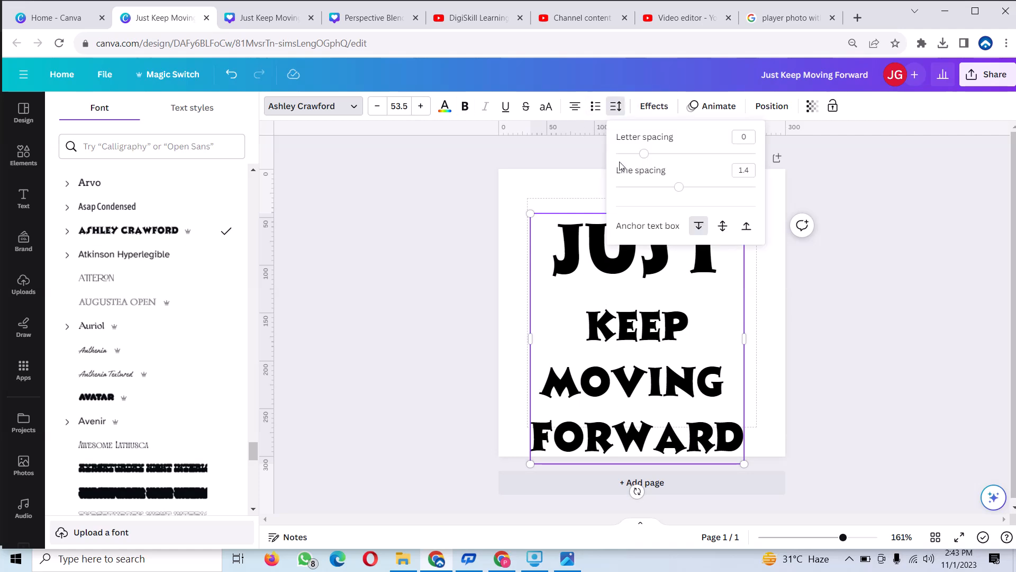
pyautogui.moveTo(678, 191); pyautogui.dragTo(630, 194)
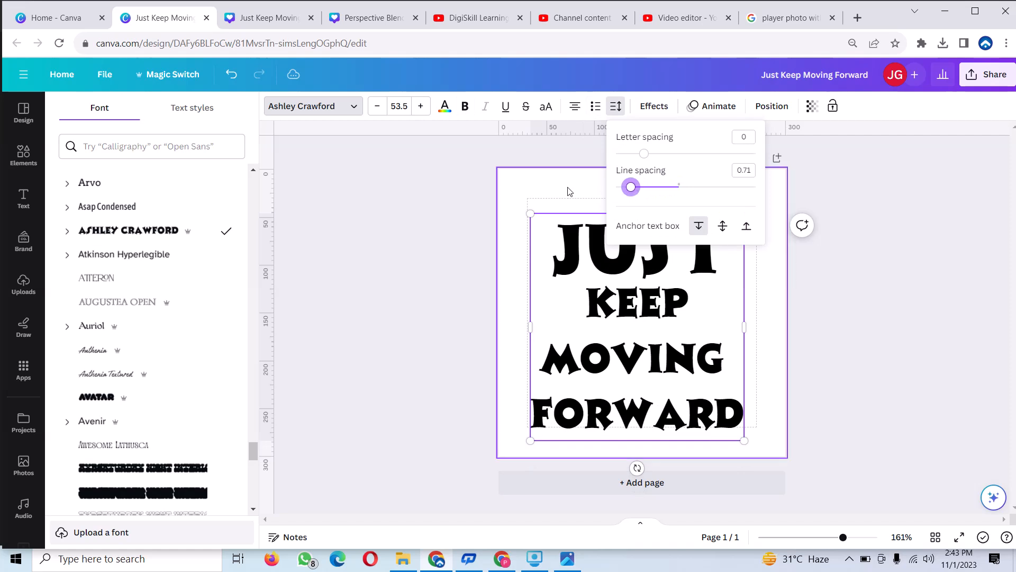
pyautogui.click(564, 191)
pyautogui.click(841, 264)
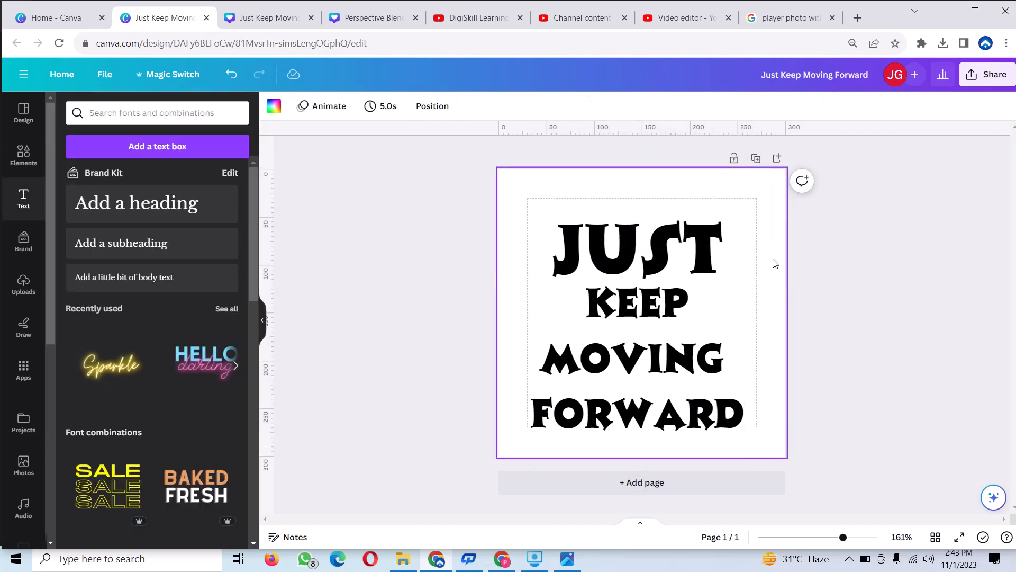
# Set the line spacing of the whole text box to 1.26.
pyautogui.click(665, 268)
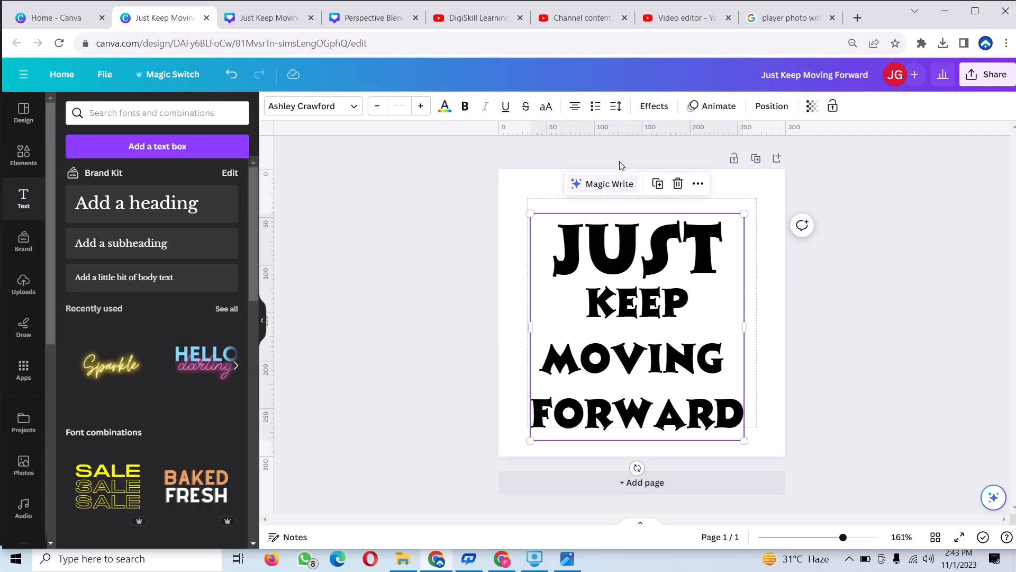
pyautogui.click(616, 107)
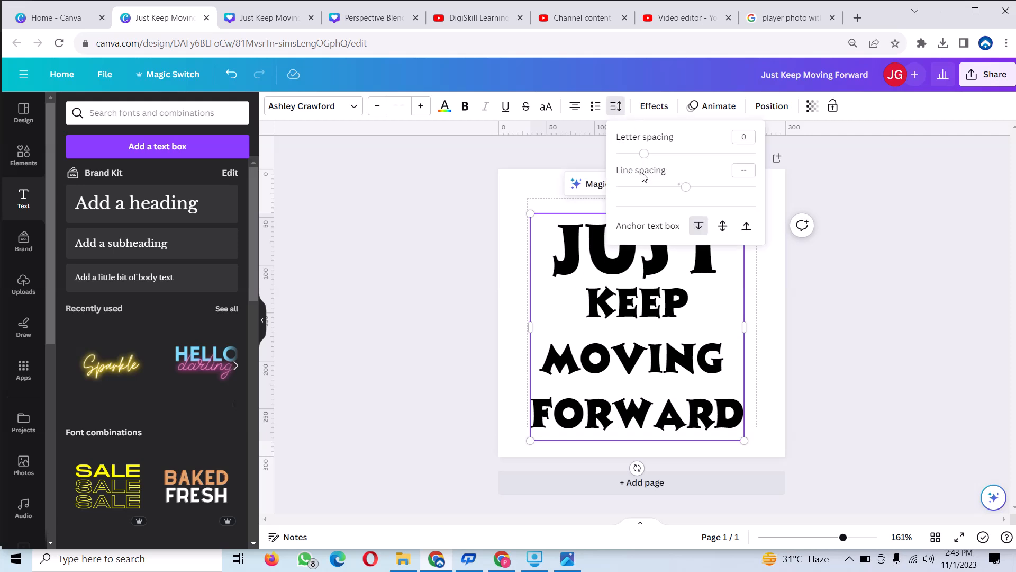
pyautogui.moveTo(686, 191)
pyautogui.mouseDown()
pyautogui.moveTo(652, 190)
pyautogui.moveTo(670, 201)
pyautogui.mouseUp()
pyautogui.click(680, 199)
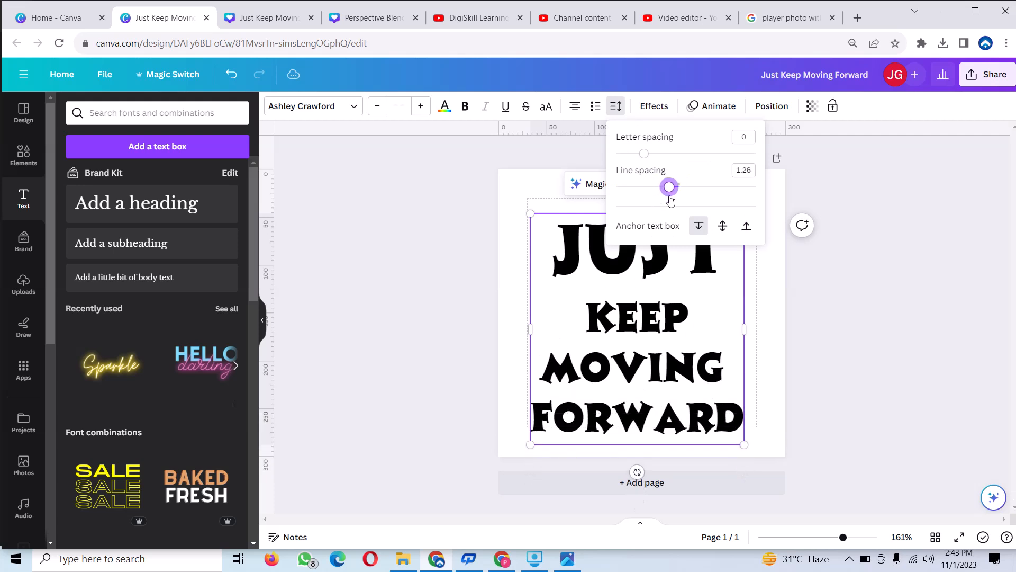
pyautogui.click(516, 219)
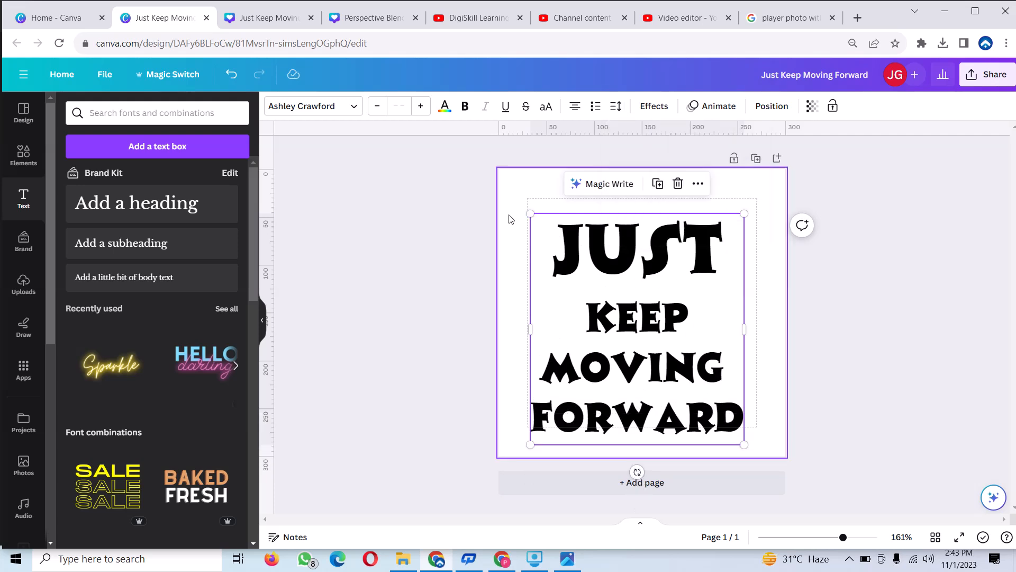
# Tighten the line spacing of the "Just" line so "Keep" sits closer beneath it, and deselect the text.
pyautogui.click(720, 259)
pyautogui.click(720, 259)
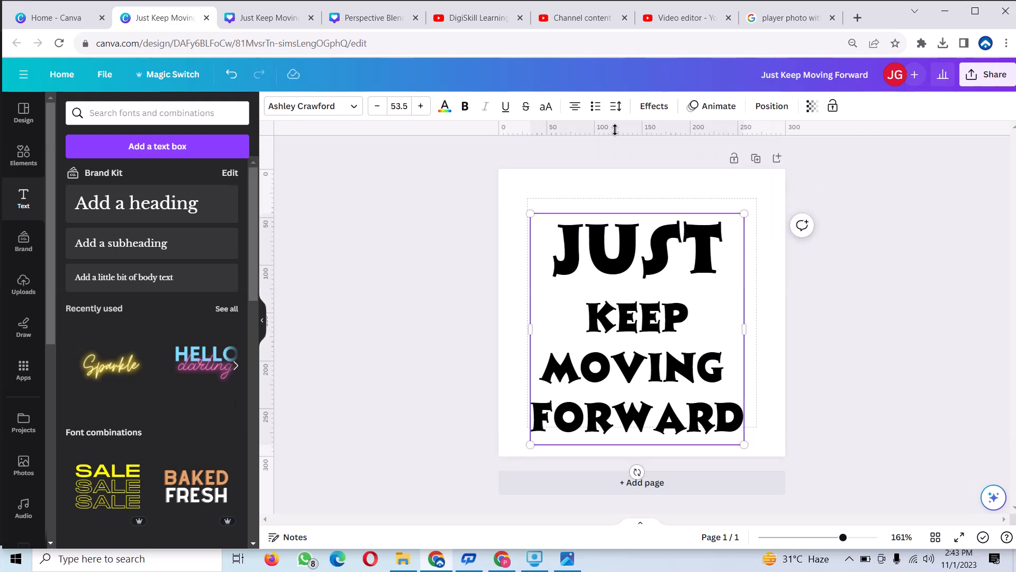
pyautogui.click(615, 108)
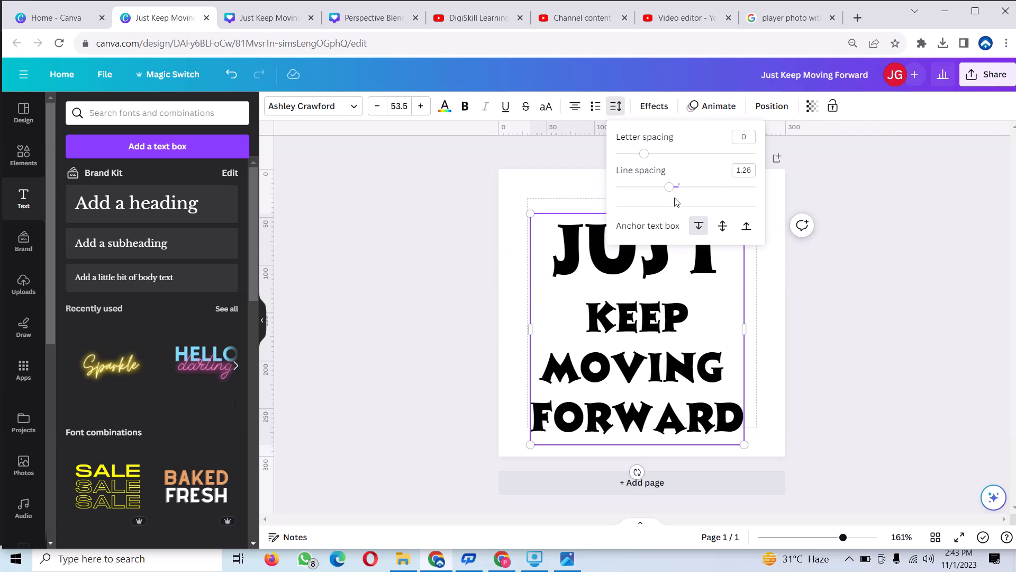
pyautogui.moveTo(669, 189); pyautogui.dragTo(653, 188)
pyautogui.click(557, 200)
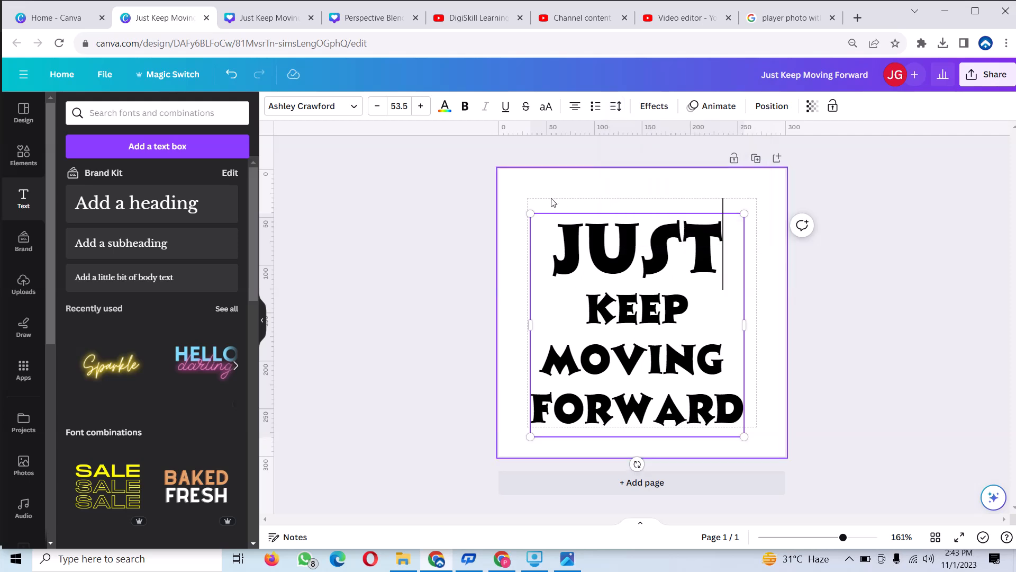
pyautogui.click(635, 209)
pyautogui.click(818, 208)
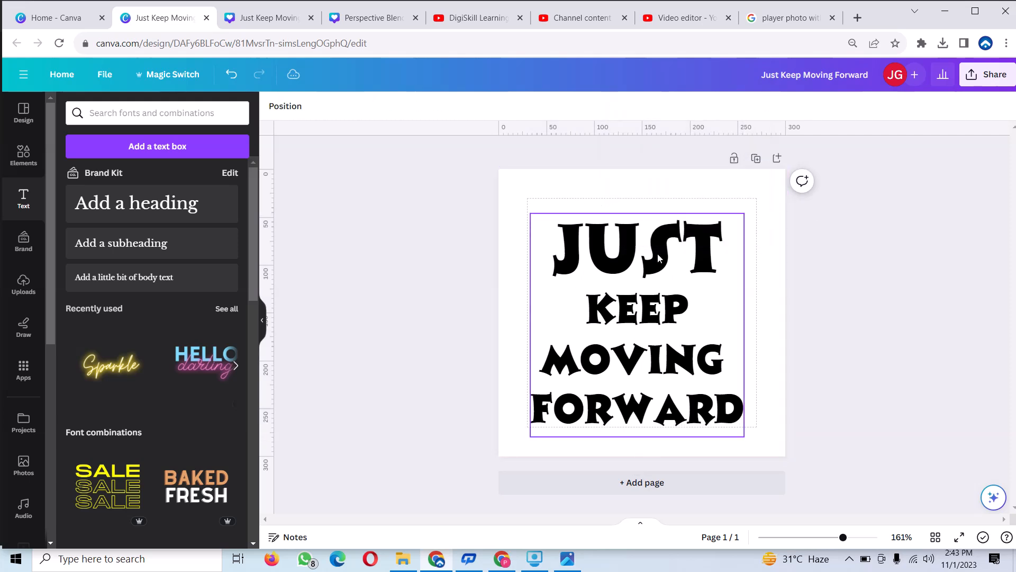
# Tilt the text box counterclockwise so its lines slope upward, and reposition it to fit within the page.
pyautogui.moveTo(643, 338); pyautogui.dragTo(661, 294)
pyautogui.moveTo(640, 460); pyautogui.dragTo(688, 418)
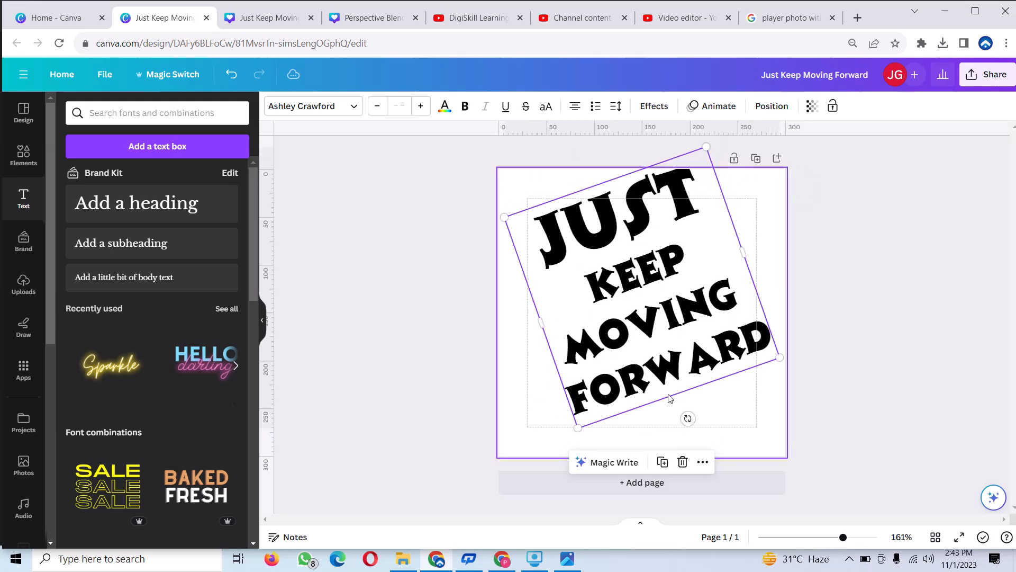
pyautogui.moveTo(626, 338); pyautogui.dragTo(614, 353)
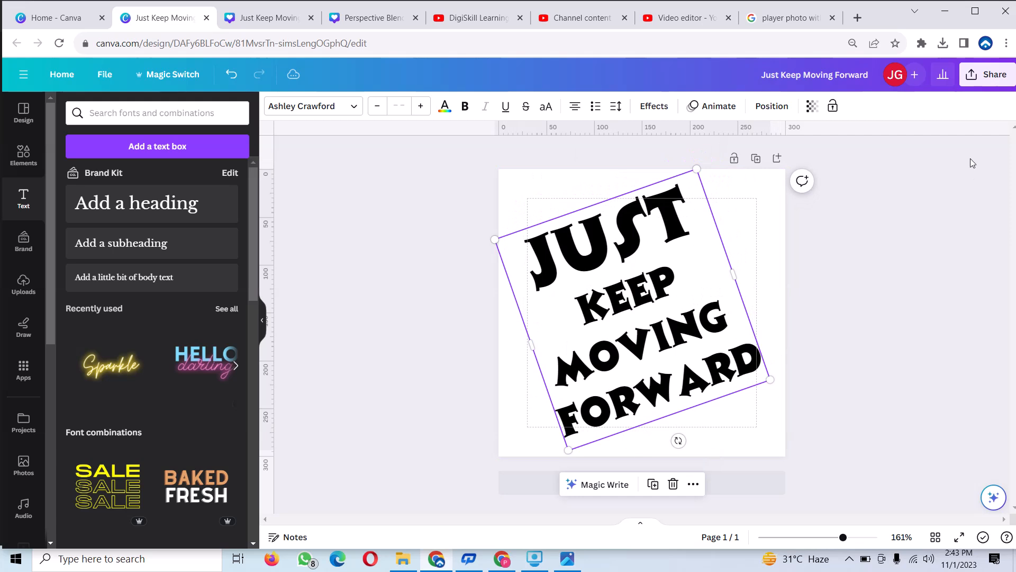
# Download the design as a PNG at size 1 (300 × 300 px).
pyautogui.click(987, 74)
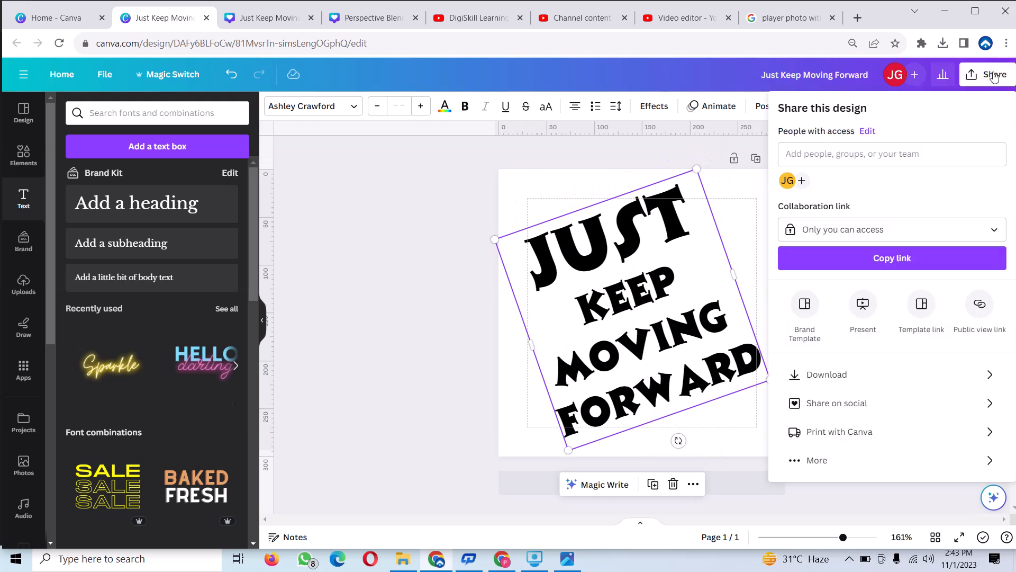
pyautogui.click(841, 376)
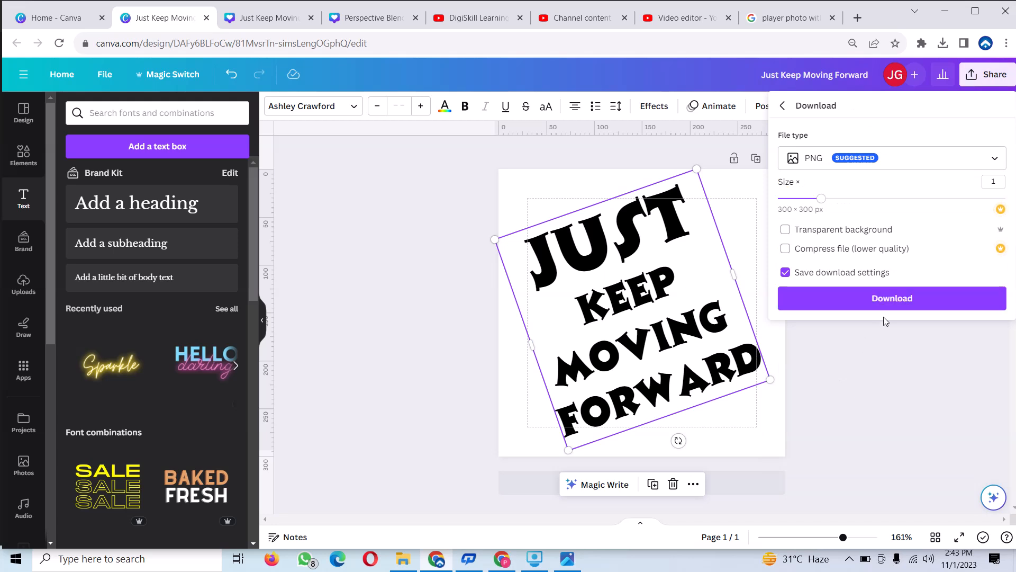
pyautogui.click(901, 305)
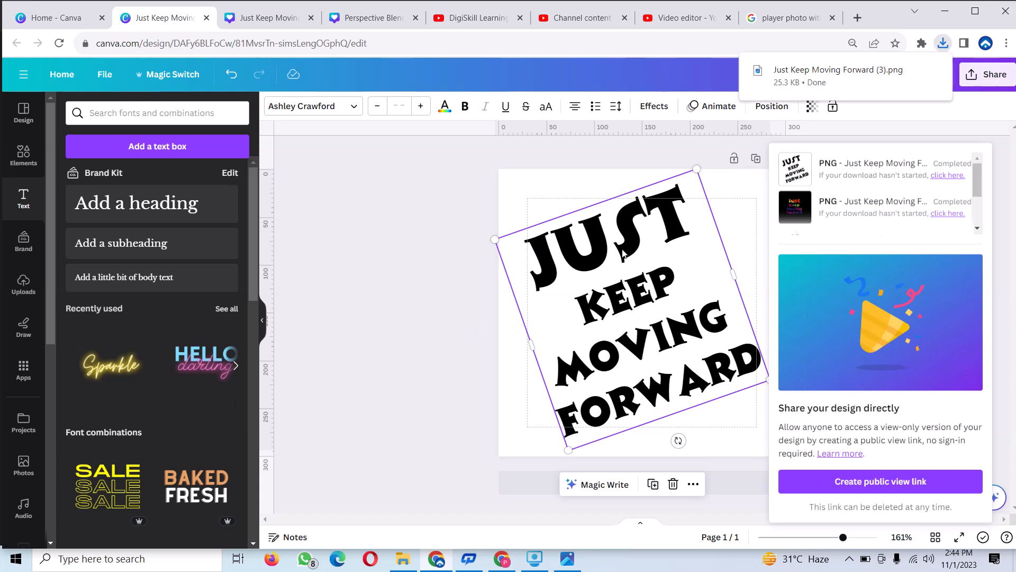
# Delete the text box, upload the downloaded "Just Keep Moving Forward (3).png" and place it on the page.
pyautogui.click(672, 486)
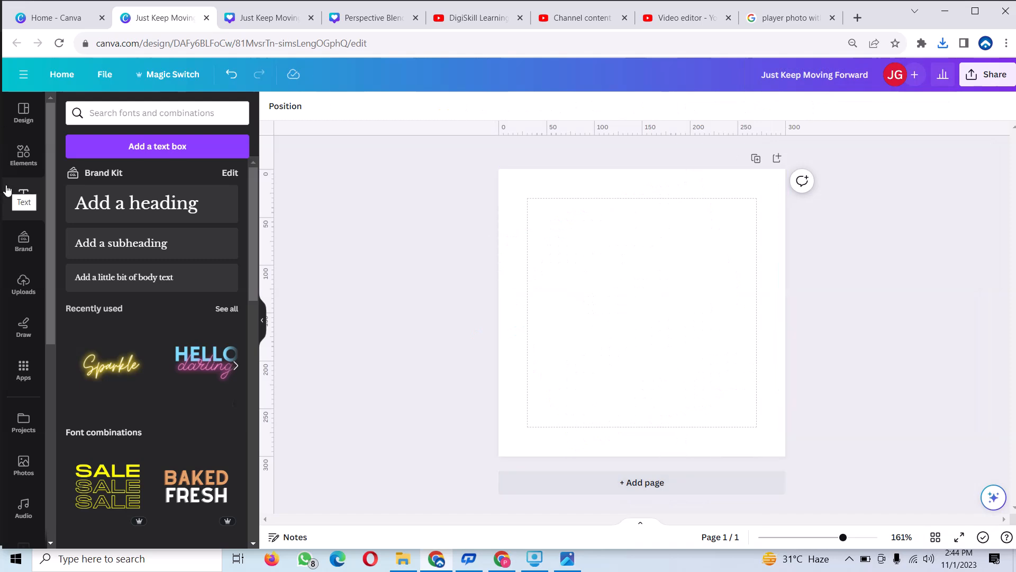
pyautogui.click(19, 300)
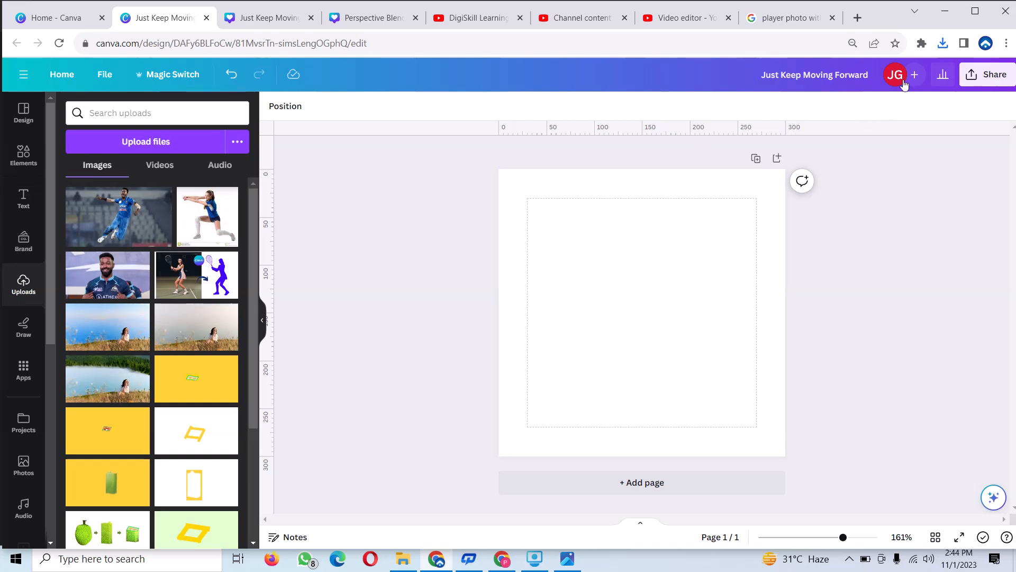
pyautogui.click(942, 44)
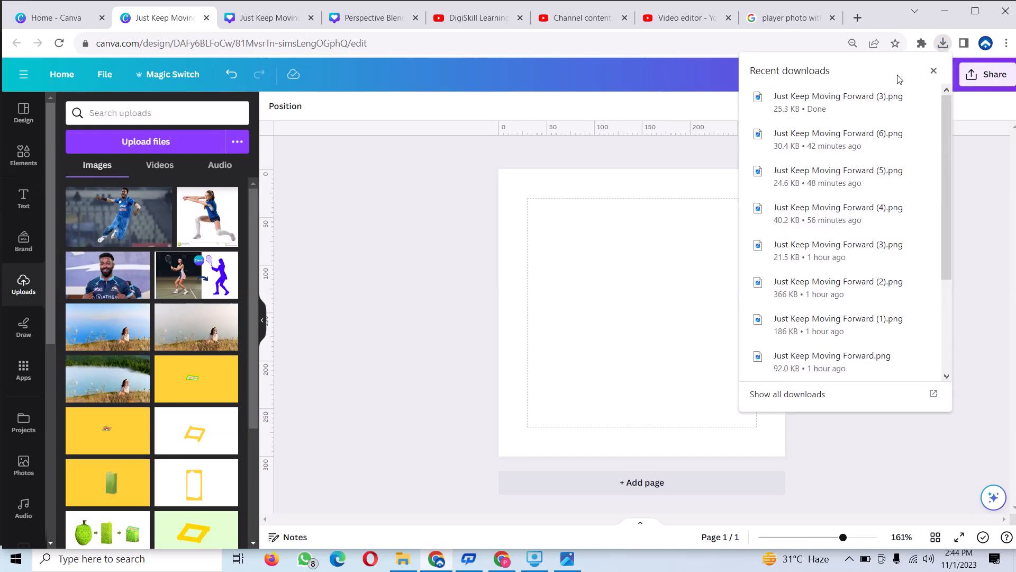
pyautogui.moveTo(850, 101); pyautogui.dragTo(114, 213)
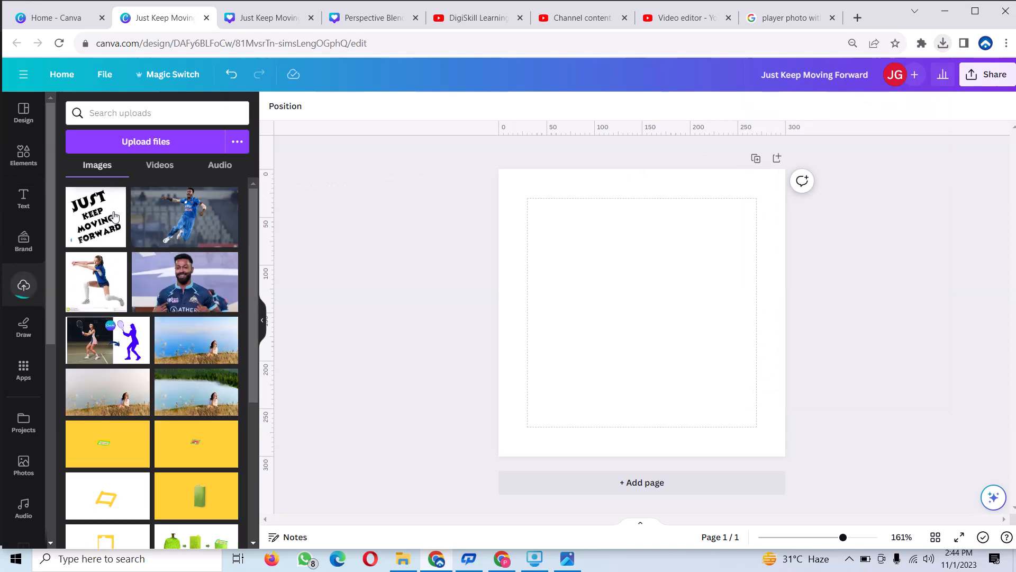
pyautogui.click(84, 209)
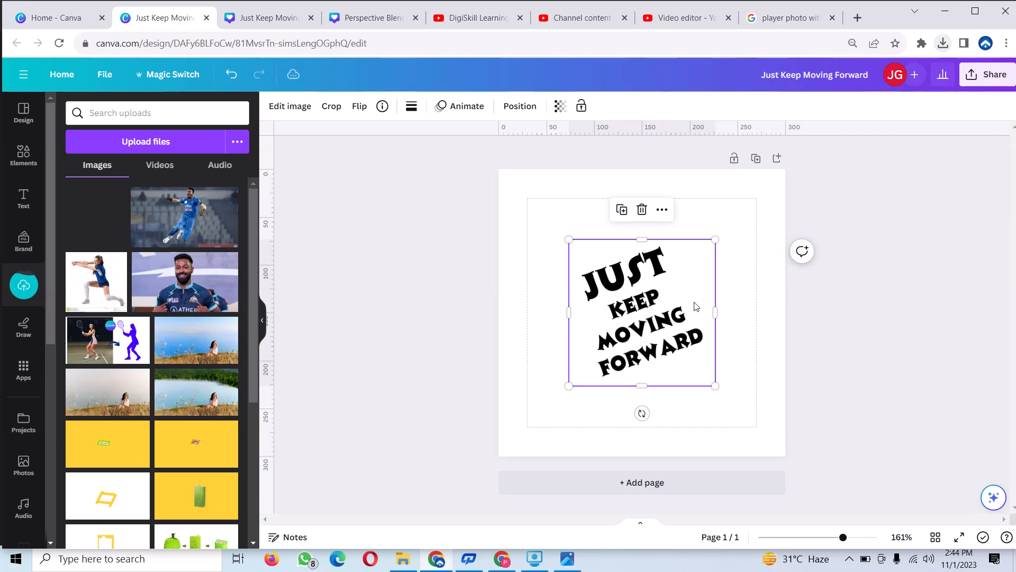
# Rotate the placed text image slightly counterclockwise and remove its background with Background Remover.
pyautogui.click(288, 106)
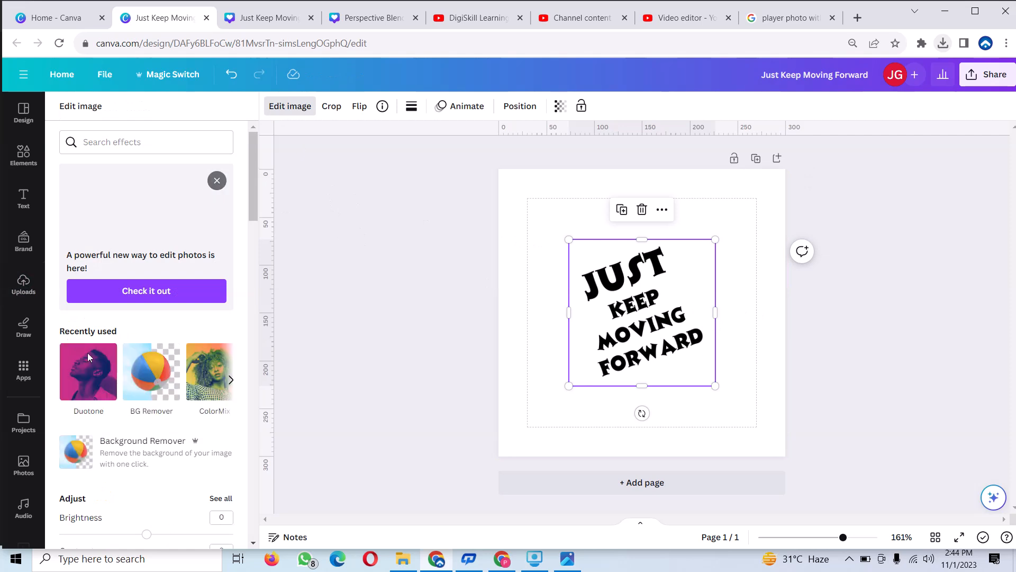
pyautogui.click(150, 364)
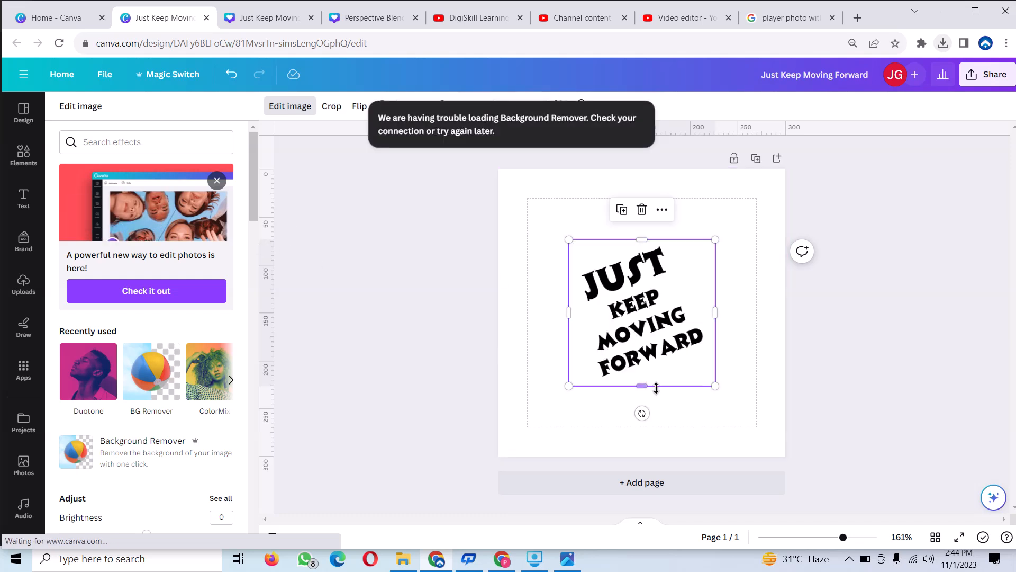
pyautogui.moveTo(642, 412); pyautogui.dragTo(645, 411)
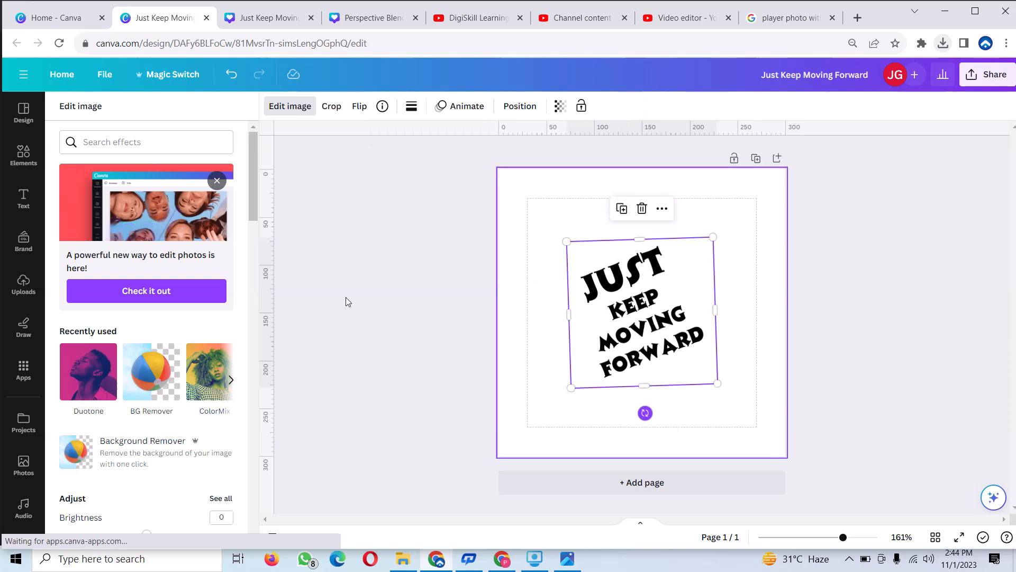
pyautogui.click(126, 375)
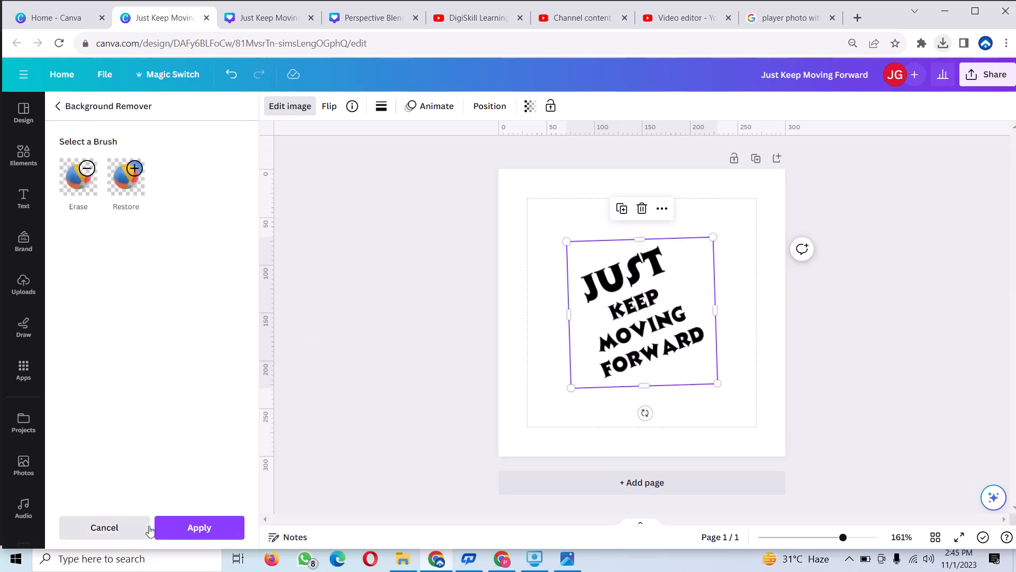
pyautogui.click(197, 527)
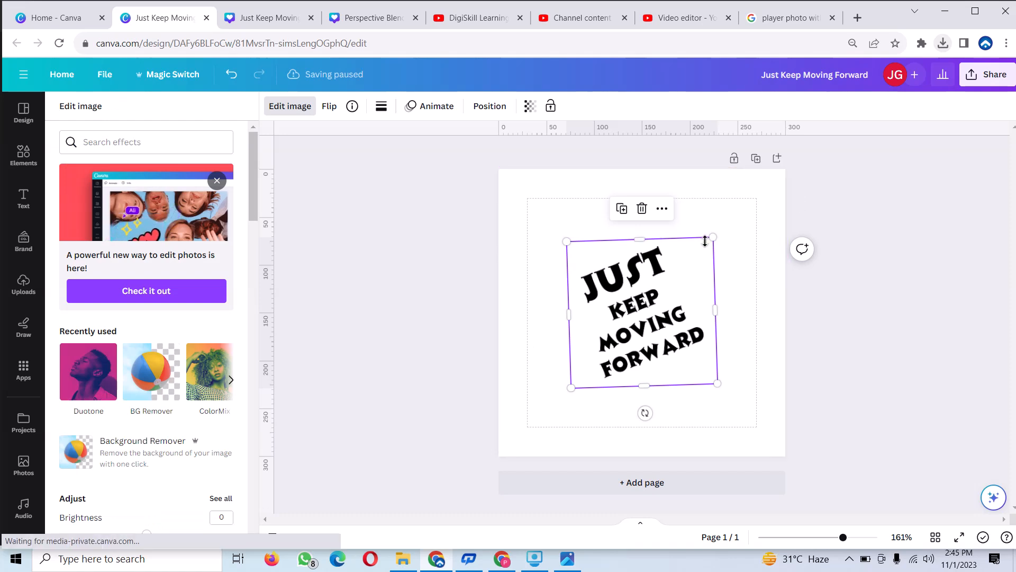
# Enlarge the background-free text image to span the page margins and centre it on the page.
pyautogui.moveTo(715, 244); pyautogui.dragTo(791, 155)
pyautogui.moveTo(703, 255); pyautogui.dragTo(660, 303)
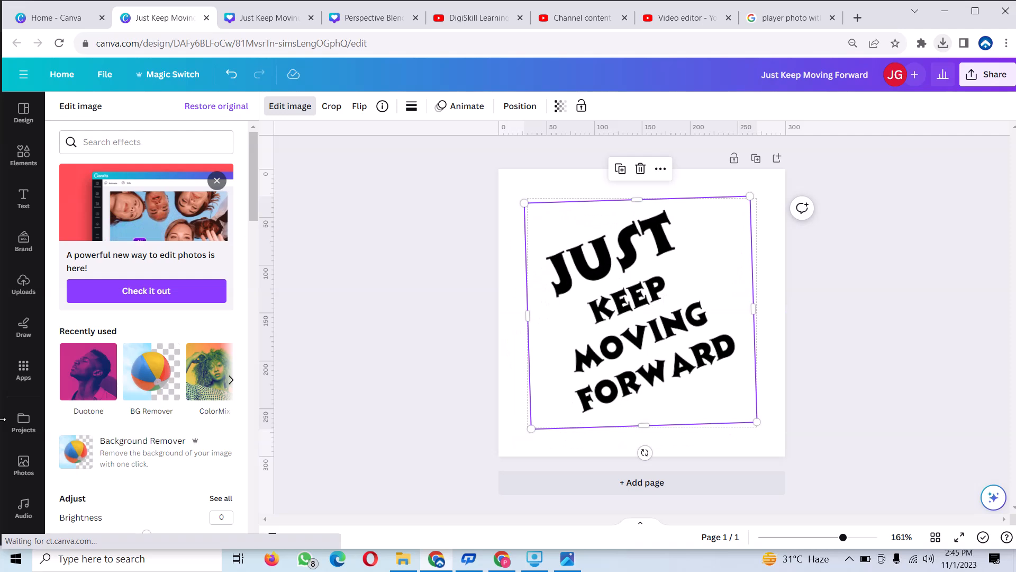
# Apply the Pop duotone effect to the text image with its highlights color set to dark blue #1D06A8.
pyautogui.click(77, 376)
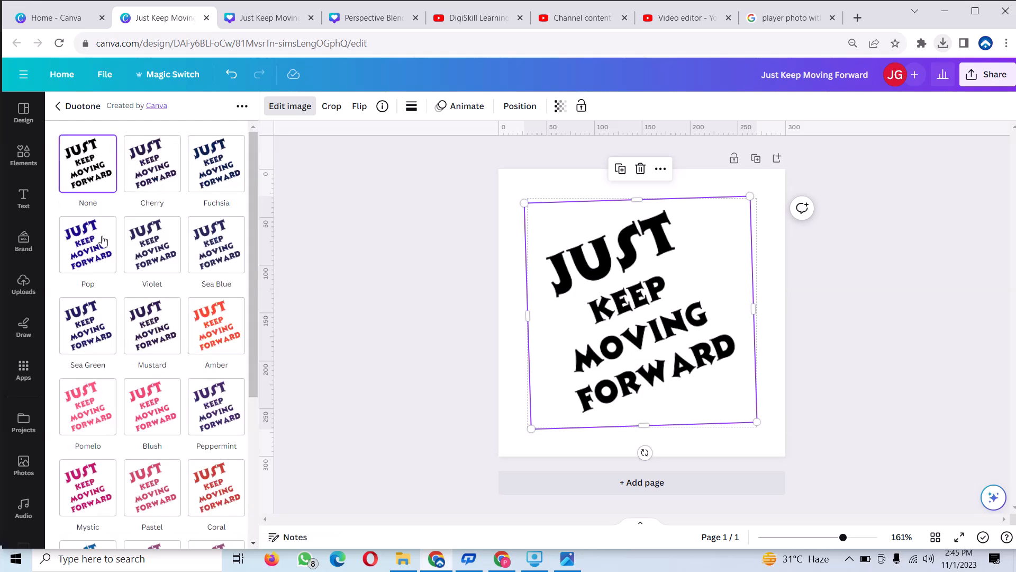
pyautogui.click(87, 245)
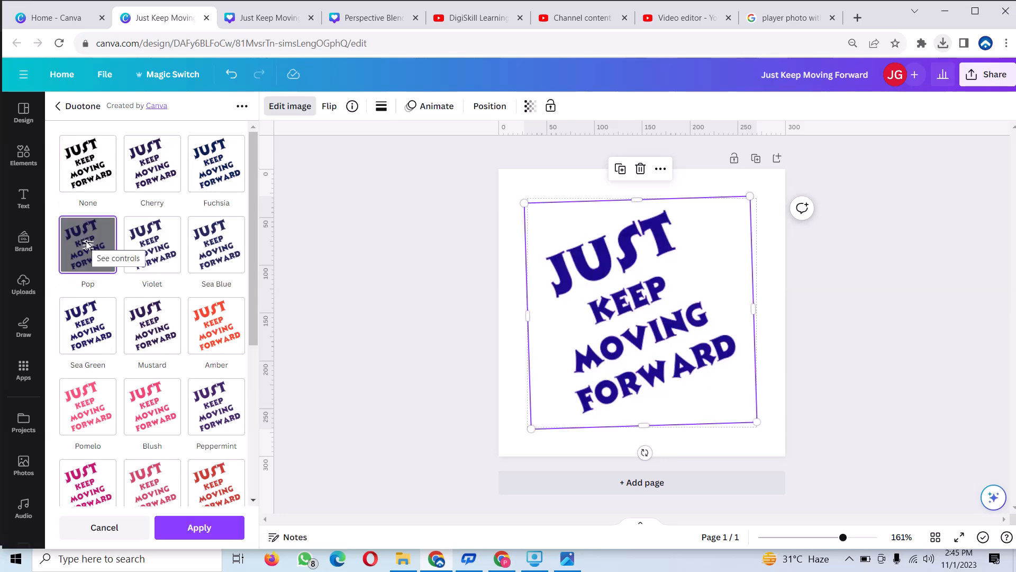
pyautogui.click(86, 244)
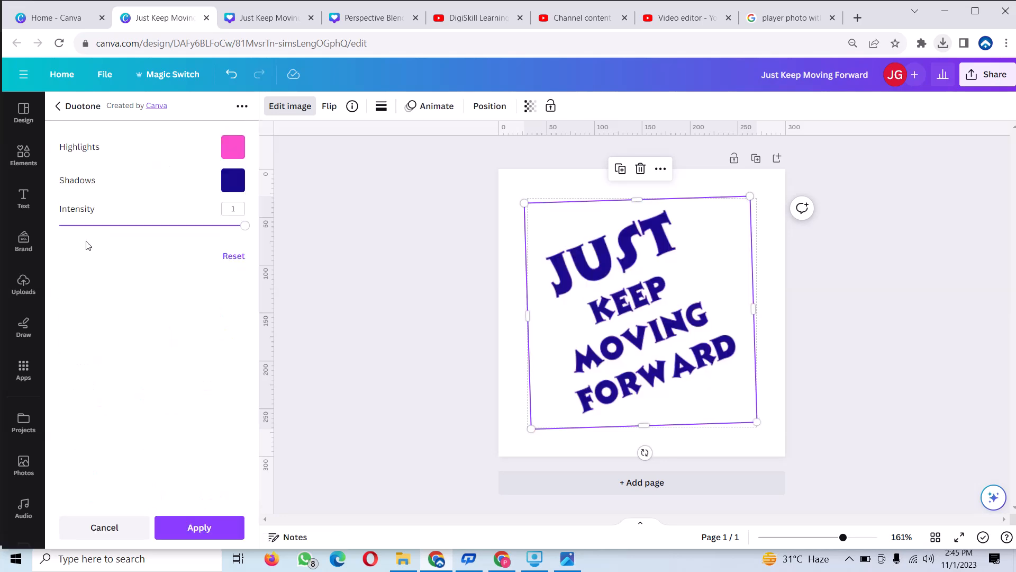
pyautogui.click(233, 147)
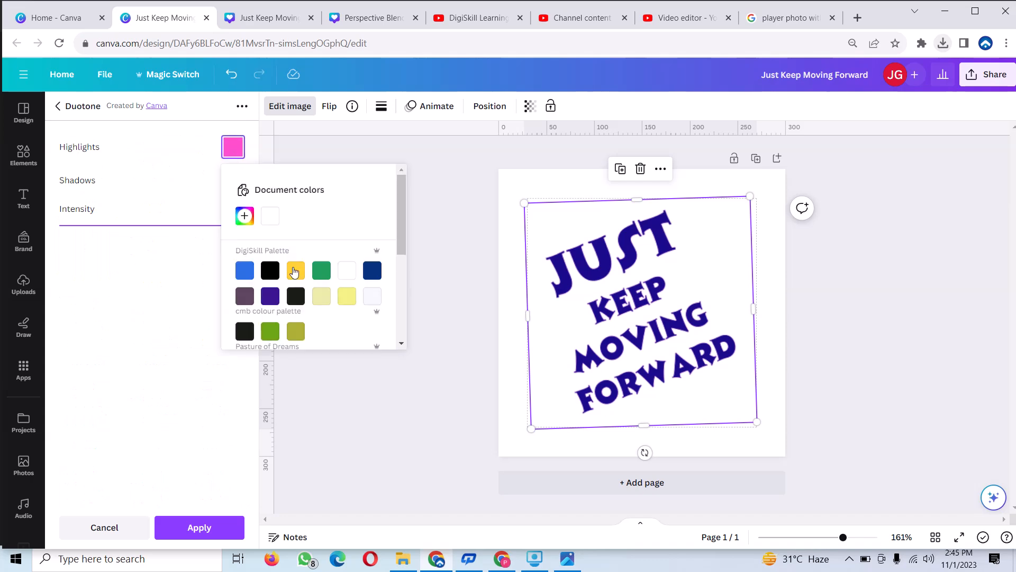
pyautogui.click(244, 217)
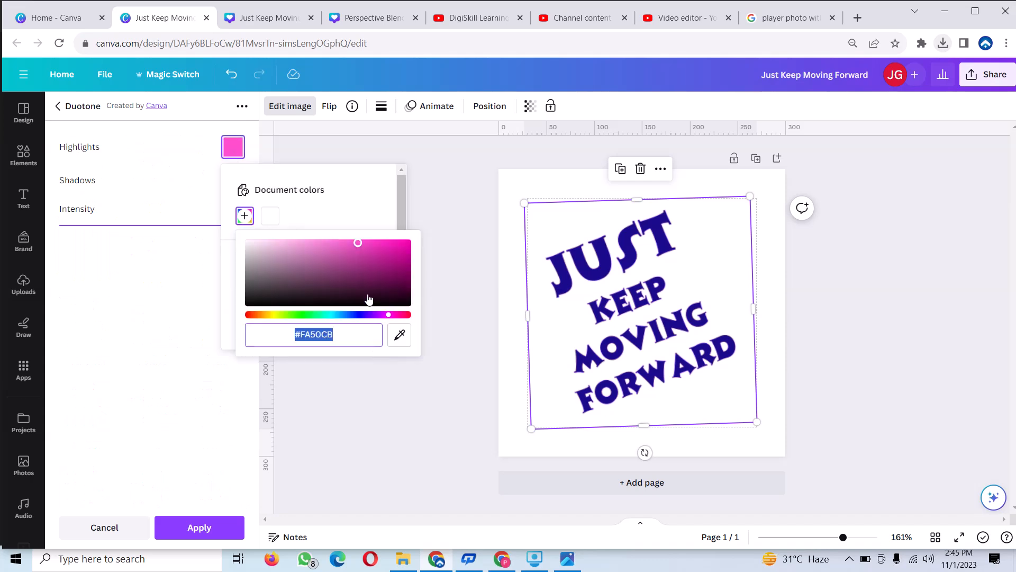
pyautogui.click(359, 315)
pyautogui.moveTo(359, 303); pyautogui.dragTo(403, 261)
pyautogui.moveTo(406, 253); pyautogui.dragTo(404, 262)
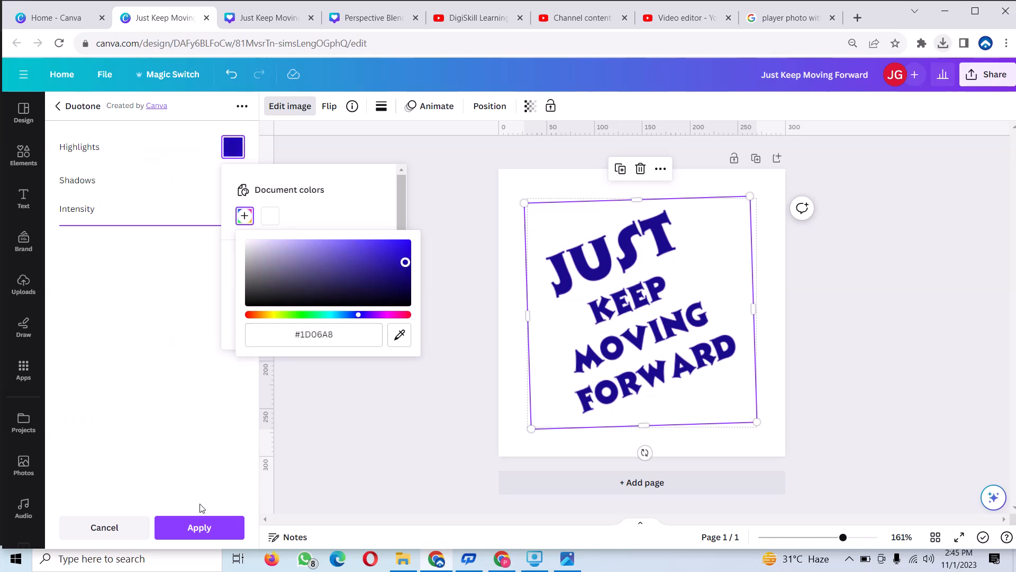
pyautogui.click(185, 527)
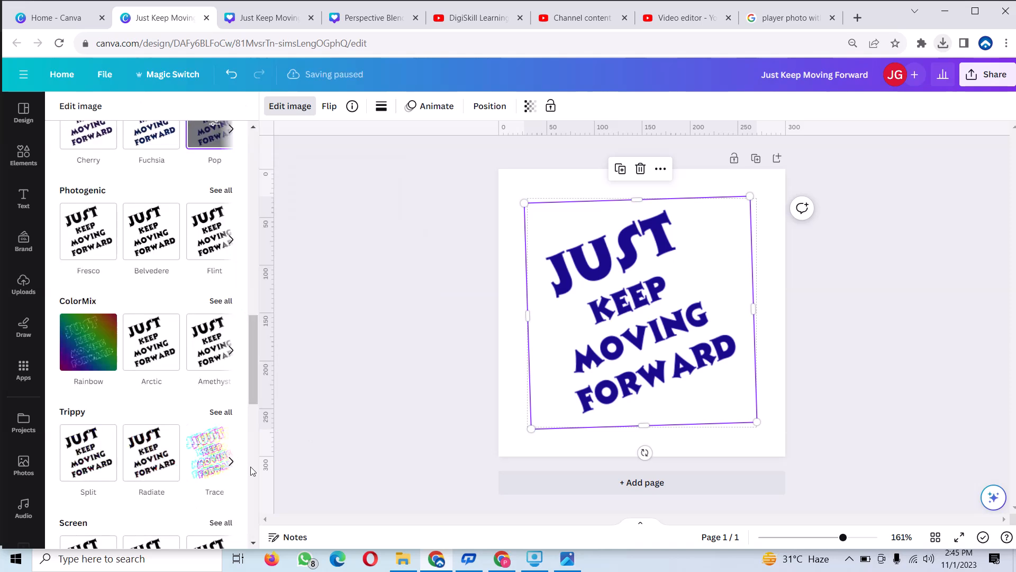
# Duplicate the blue text image and place the copy over it with a very slight offset.
pyautogui.click(621, 169)
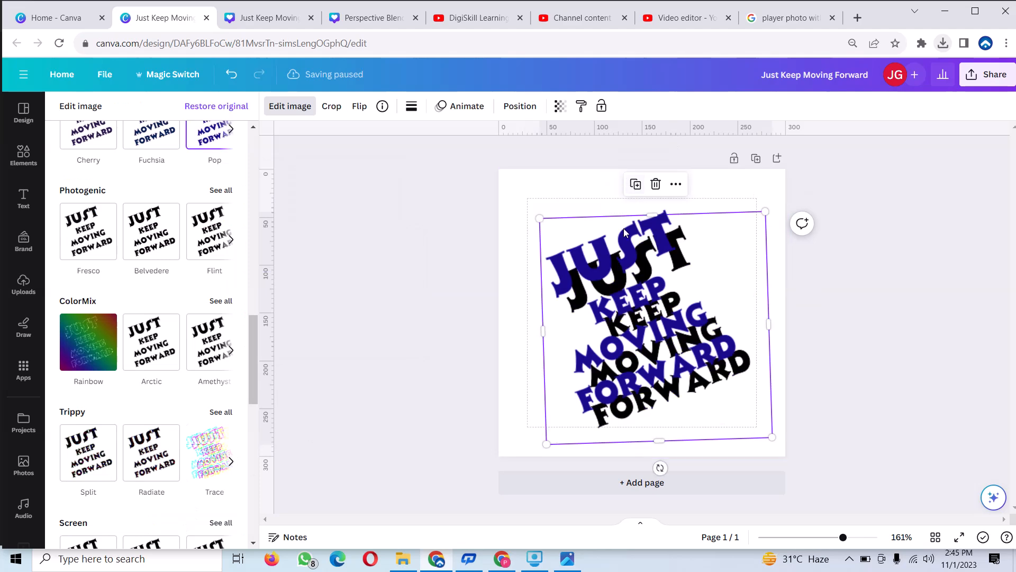
pyautogui.moveTo(704, 295)
pyautogui.mouseDown()
pyautogui.moveTo(673, 265)
pyautogui.moveTo(690, 284)
pyautogui.mouseUp()
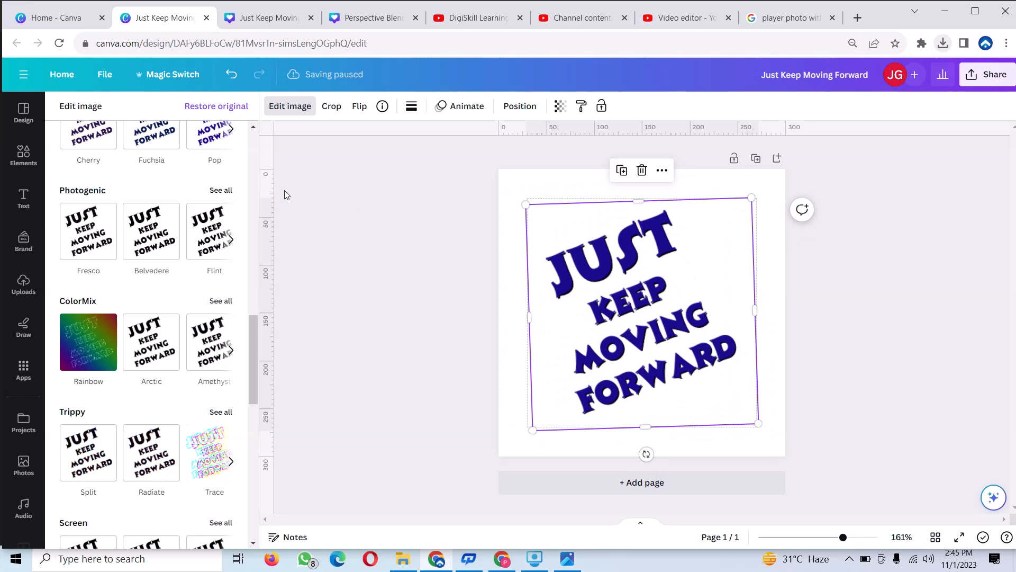
# Give the duplicated text image the Fuchsia duotone effect and open the effect's color settings.
pyautogui.scroll(5, 209, 206)
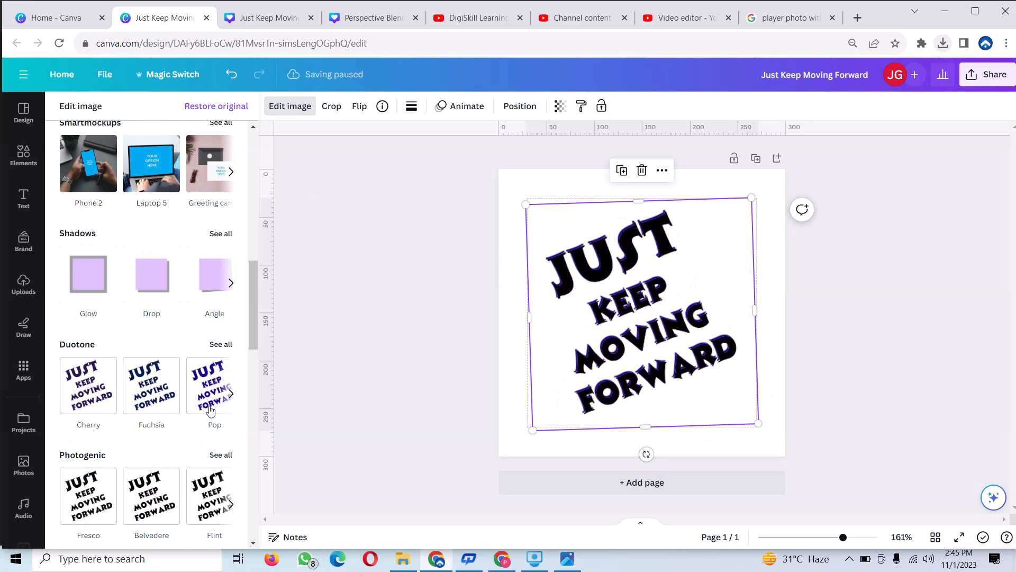
pyautogui.click(168, 389)
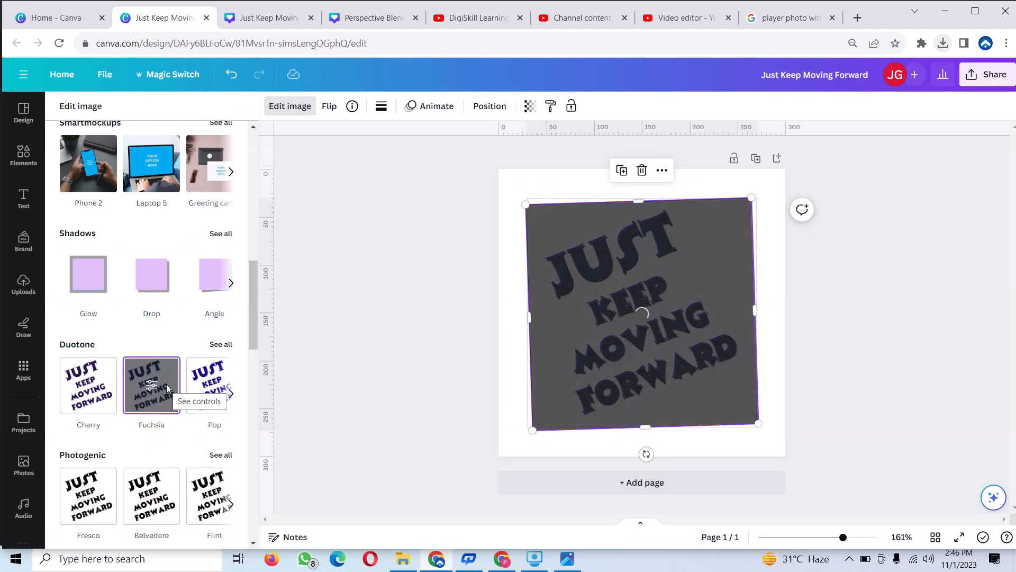
pyautogui.click(148, 389)
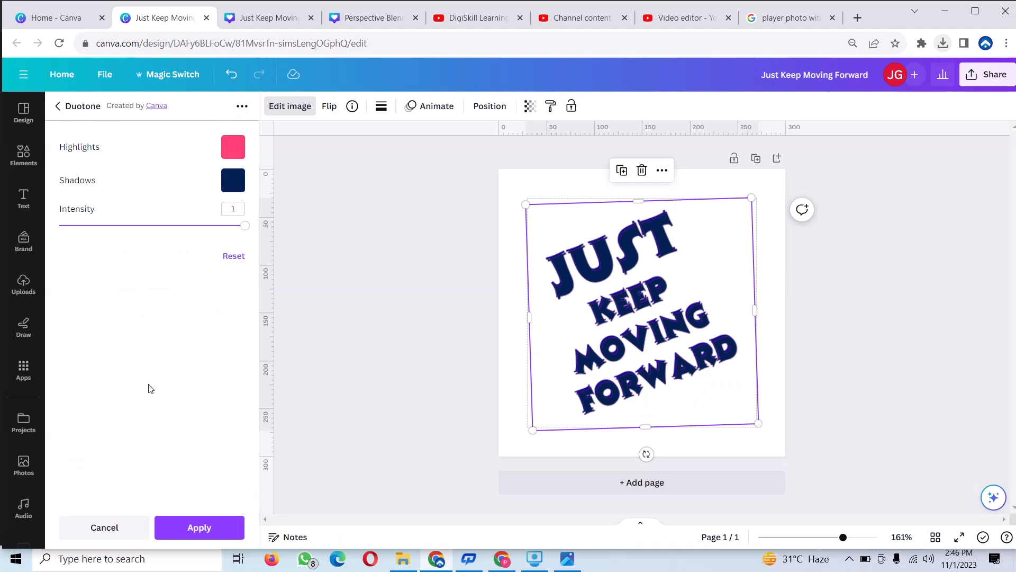
# Set the Fuchsia duotone's shadows color to pink #E40C74 and apply the effect.
pyautogui.click(242, 182)
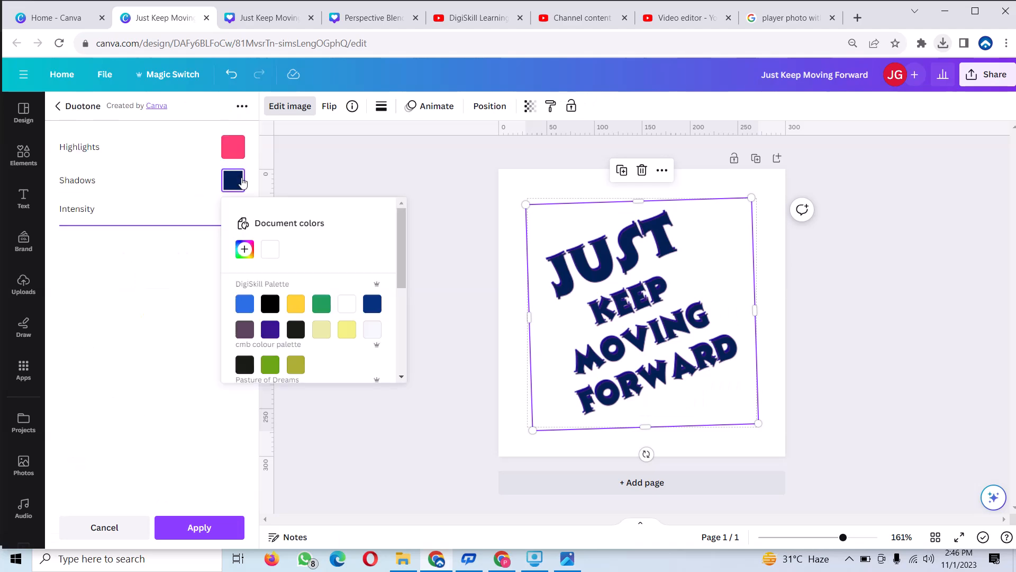
pyautogui.click(244, 304)
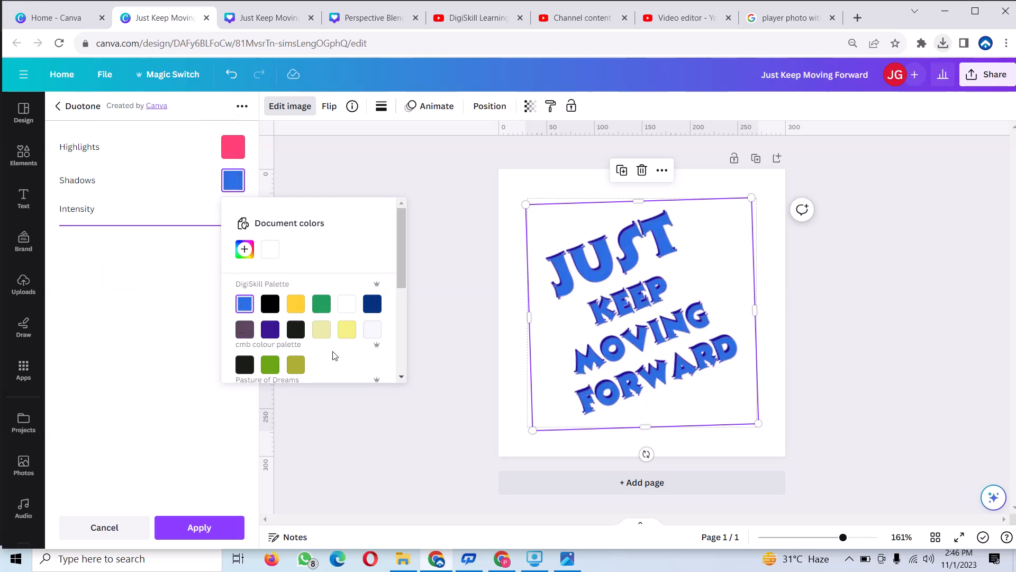
pyautogui.click(251, 251)
pyautogui.moveTo(397, 318); pyautogui.dragTo(393, 349)
pyautogui.click(395, 349)
pyautogui.moveTo(411, 314); pyautogui.dragTo(402, 280)
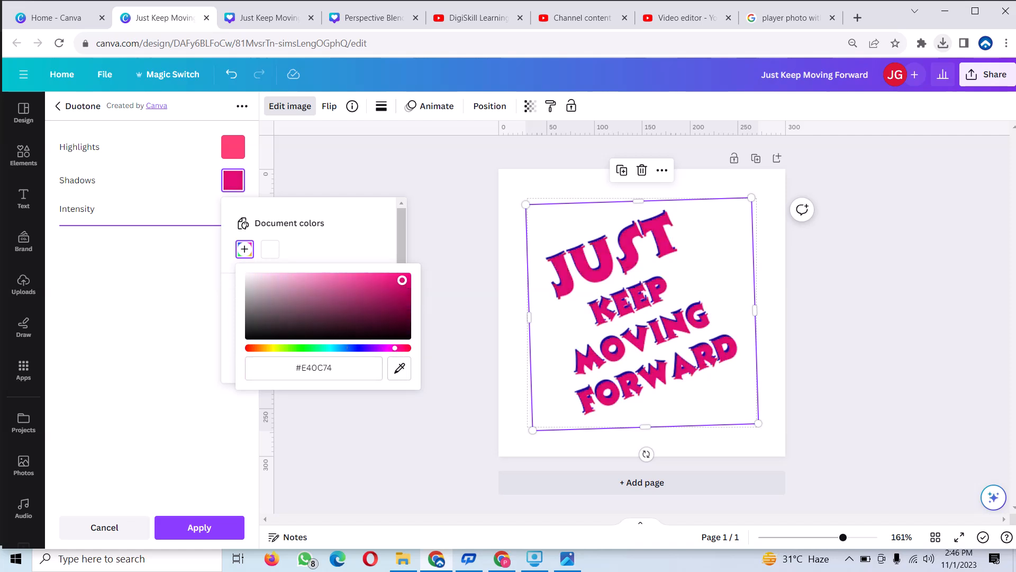
pyautogui.click(231, 146)
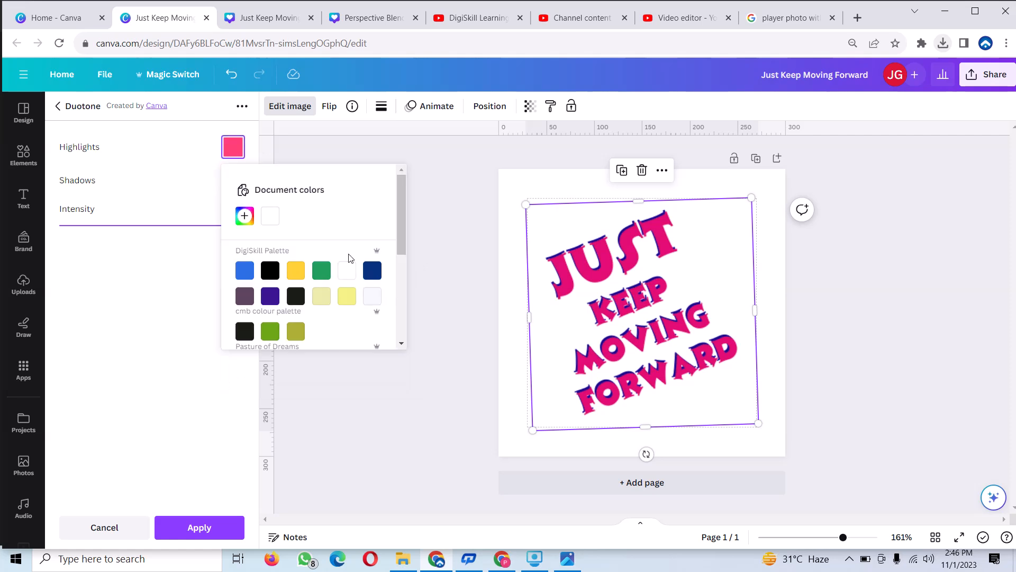
pyautogui.click(200, 527)
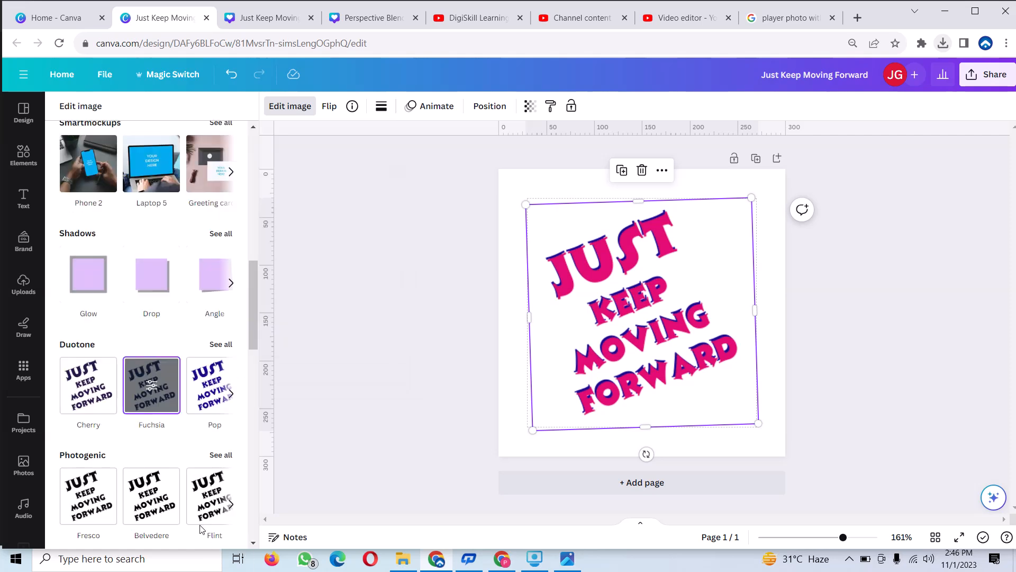
# Duplicate the pink text image and lay the copy over it, shifted very slightly to the right.
pyautogui.click(623, 171)
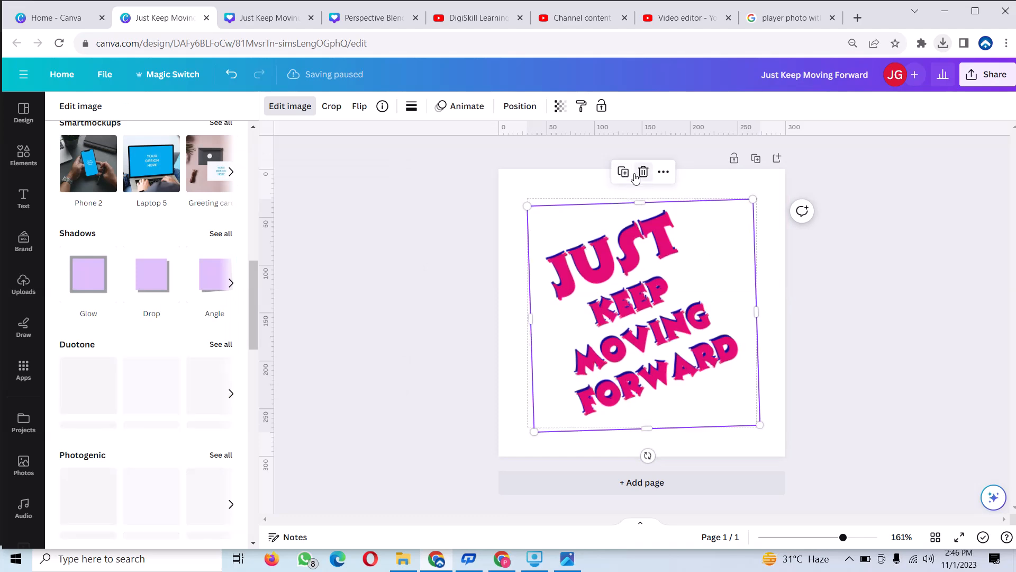
pyautogui.moveTo(707, 275); pyautogui.dragTo(713, 280)
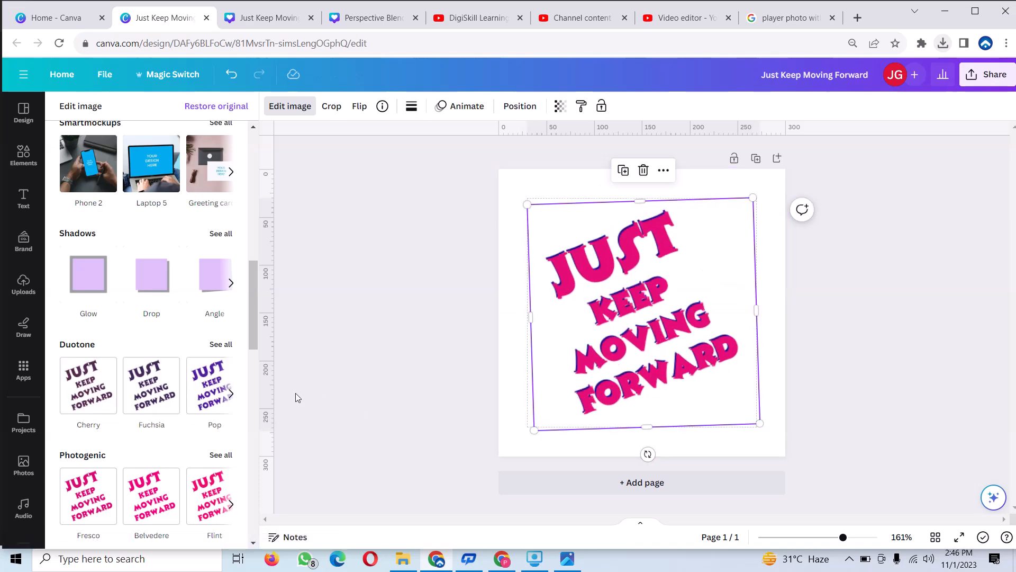
# Give the newest text copy the Amber duotone effect and open the effect's color settings.
pyautogui.click(231, 392)
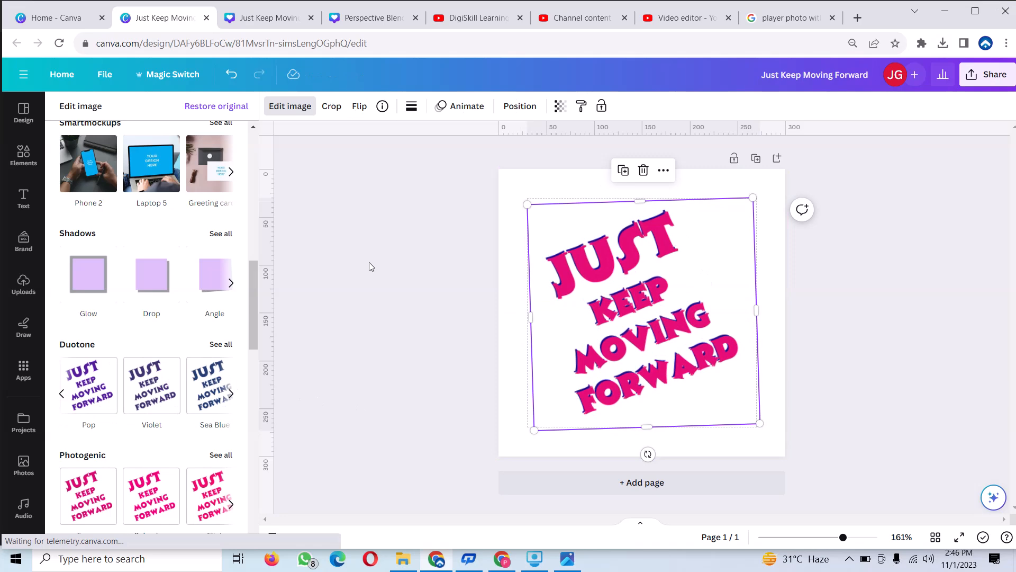
pyautogui.click(230, 392)
pyautogui.click(231, 392)
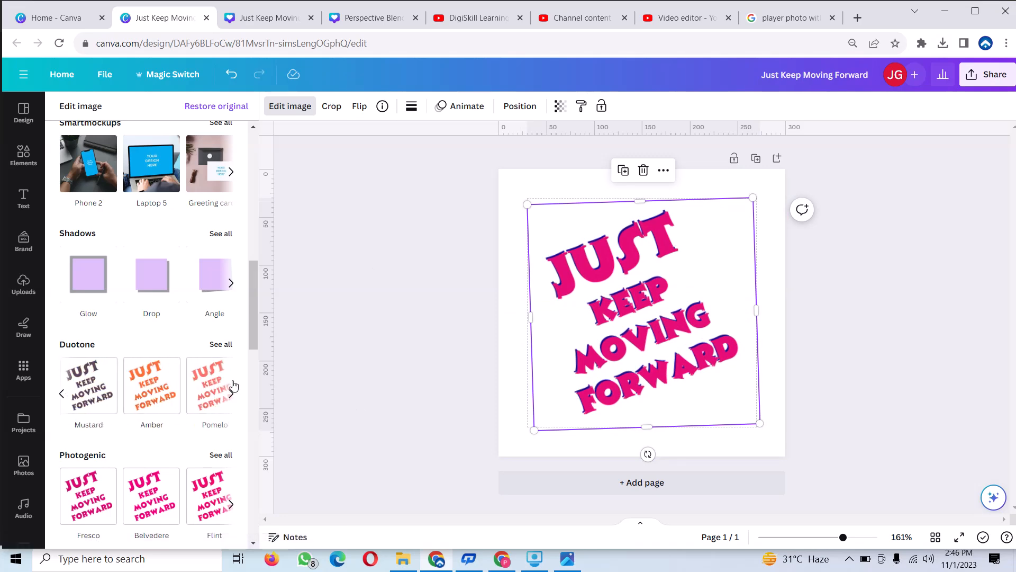
pyautogui.click(220, 345)
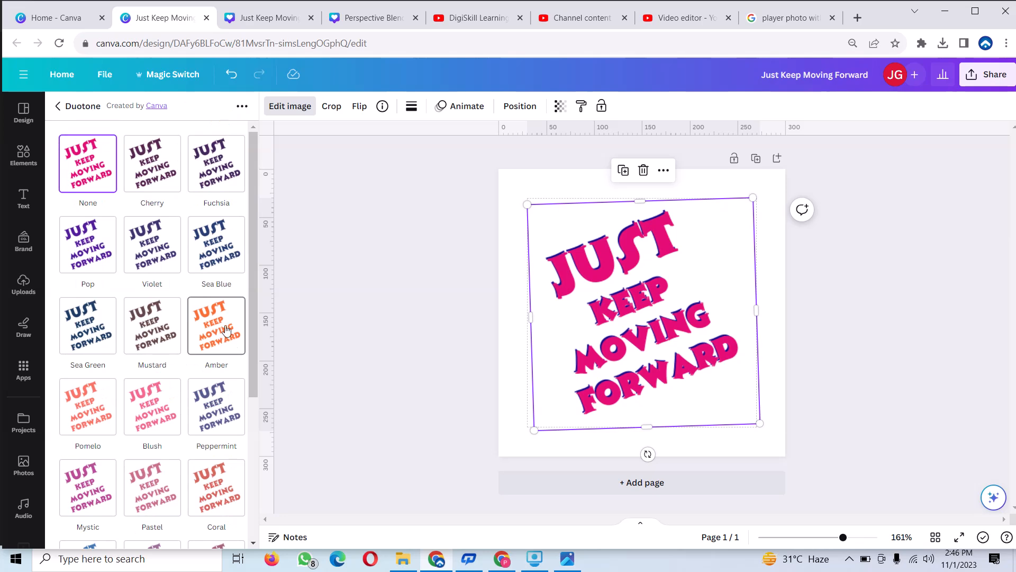
pyautogui.click(225, 328)
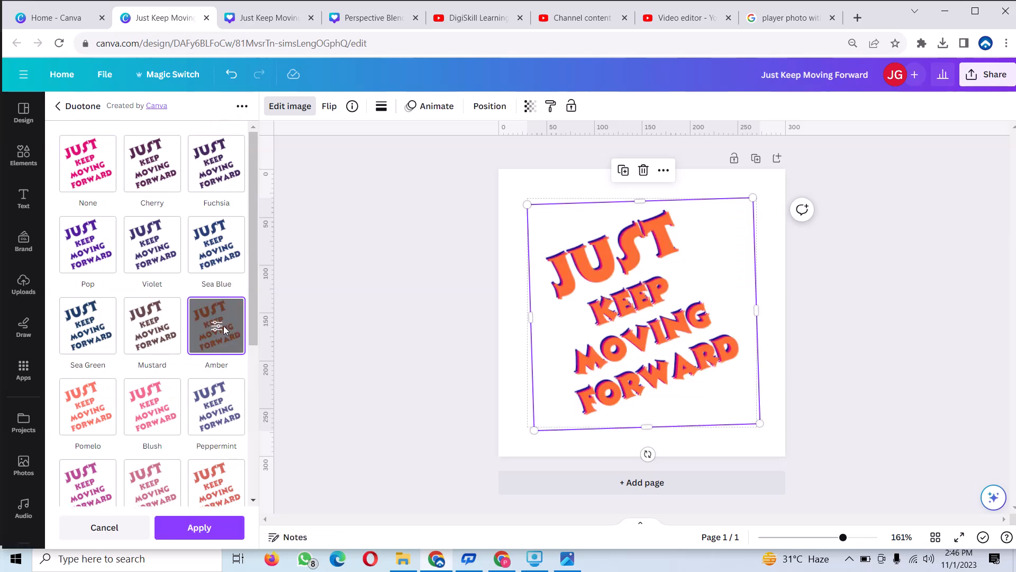
pyautogui.click(208, 330)
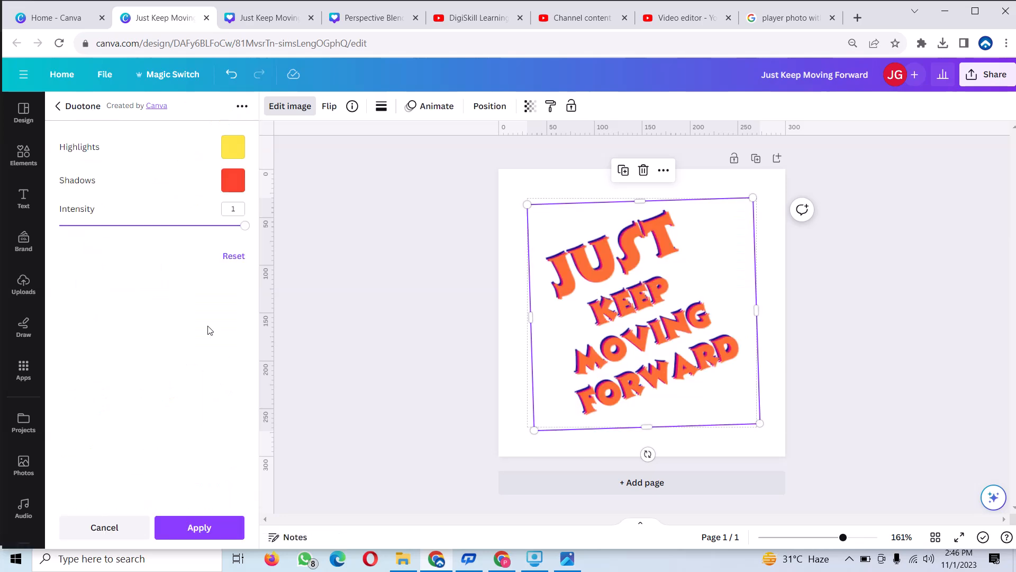
# Set the Amber duotone's highlights to a deep, saturated orange and apply the effect.
pyautogui.click(233, 151)
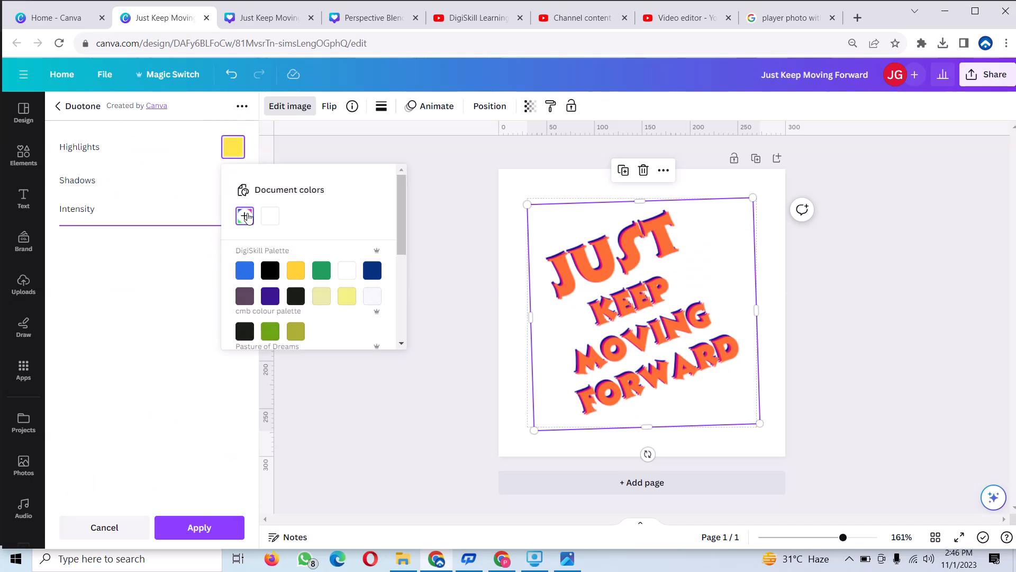
pyautogui.click(245, 216)
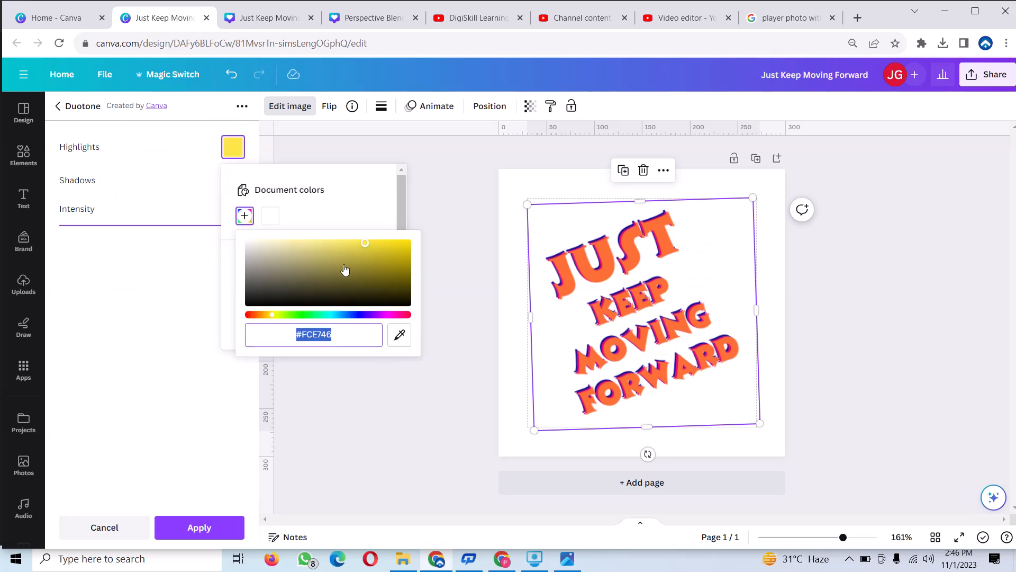
pyautogui.click(386, 315)
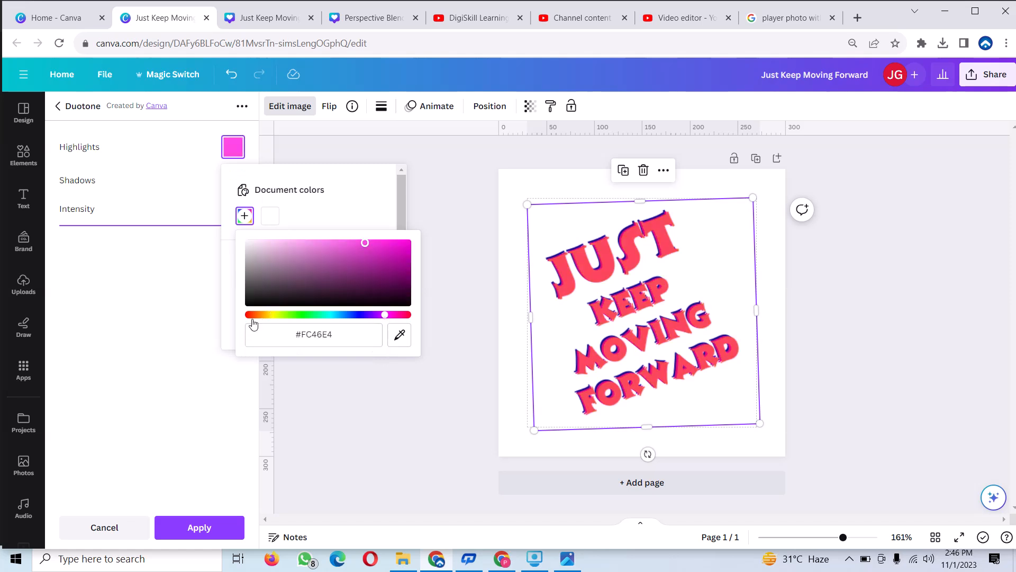
pyautogui.click(268, 315)
pyautogui.moveTo(268, 316); pyautogui.dragTo(263, 317)
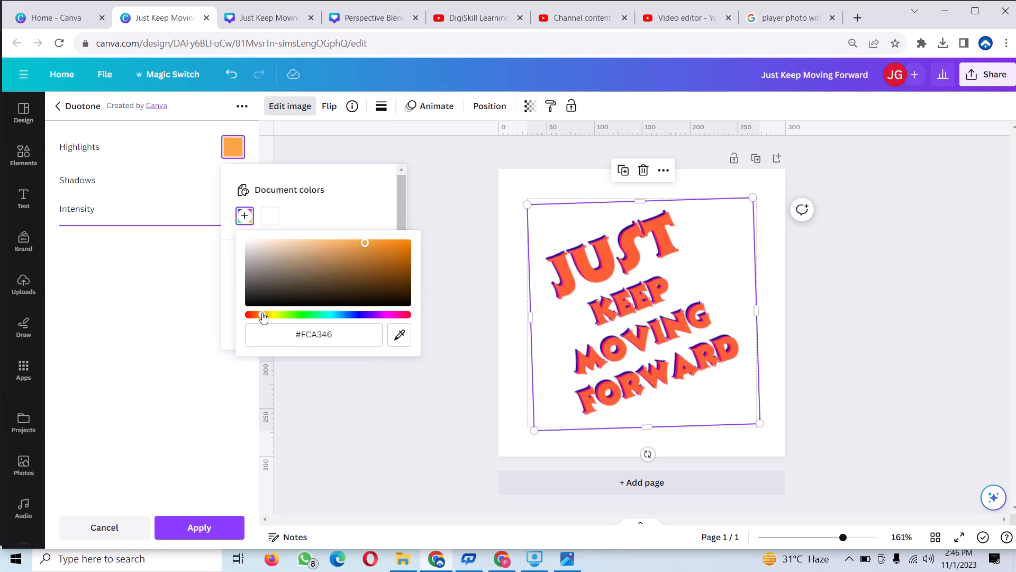
pyautogui.moveTo(388, 271); pyautogui.dragTo(418, 253)
pyautogui.click(211, 527)
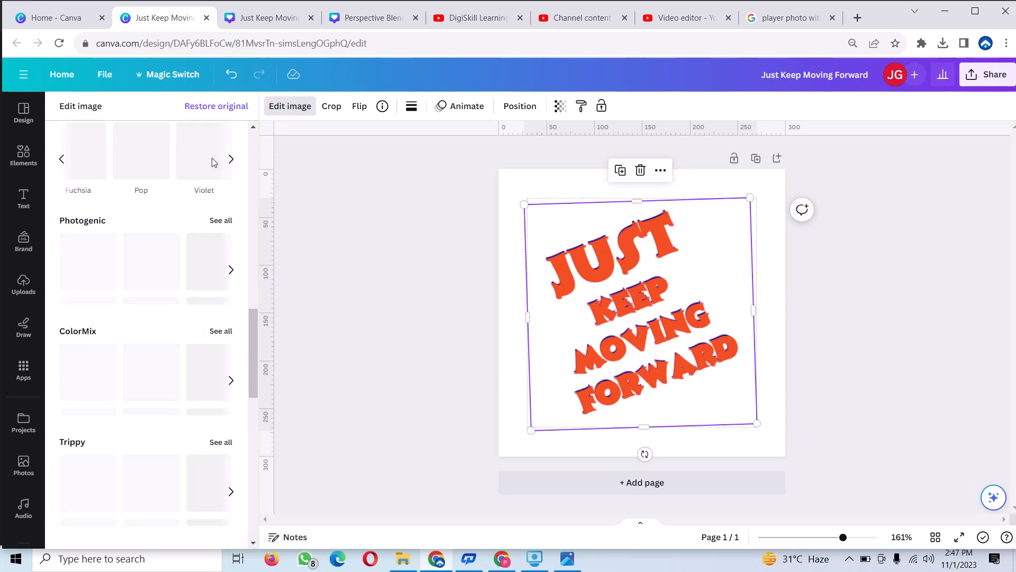
# Give the newest text copy the Fuchsia duotone effect with highlights set to #EB0949 and apply it.
pyautogui.scroll(2, 125, 379)
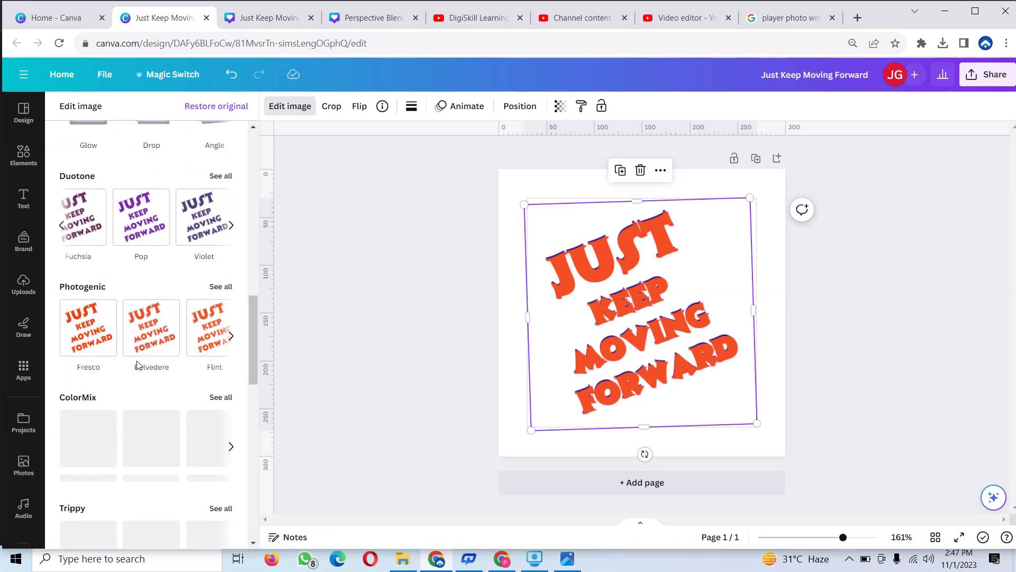
pyautogui.click(219, 178)
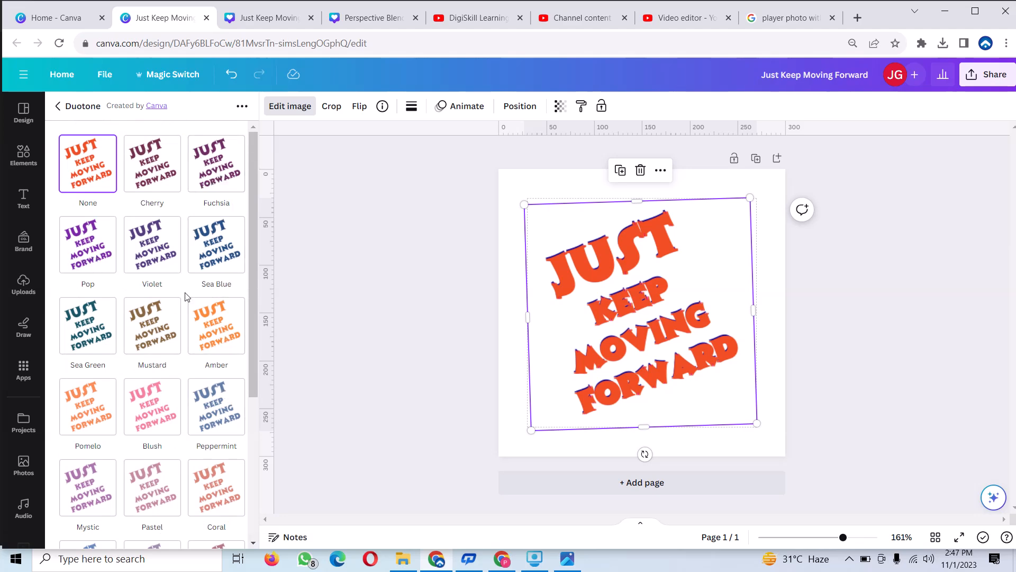
pyautogui.click(228, 175)
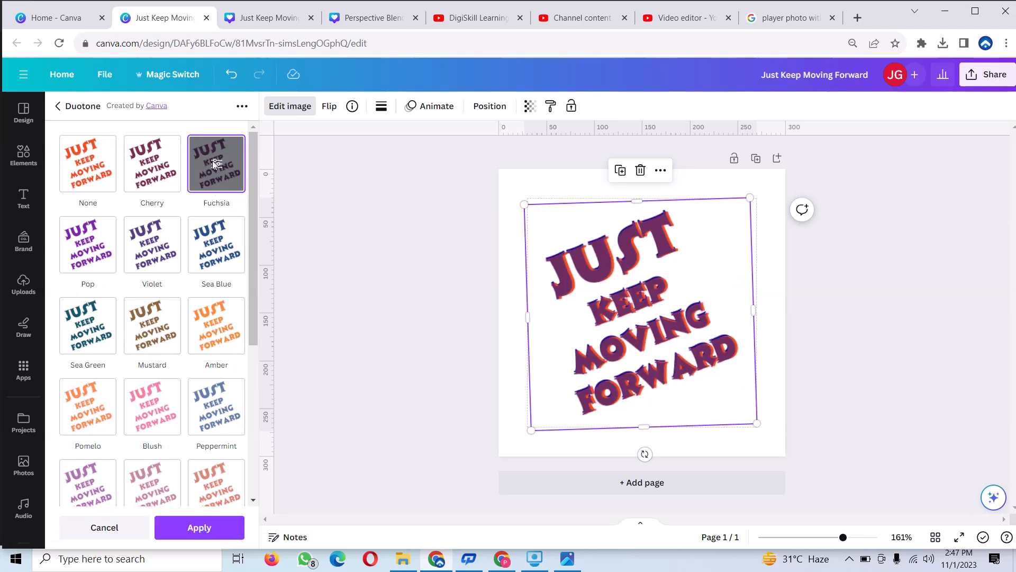
pyautogui.click(215, 164)
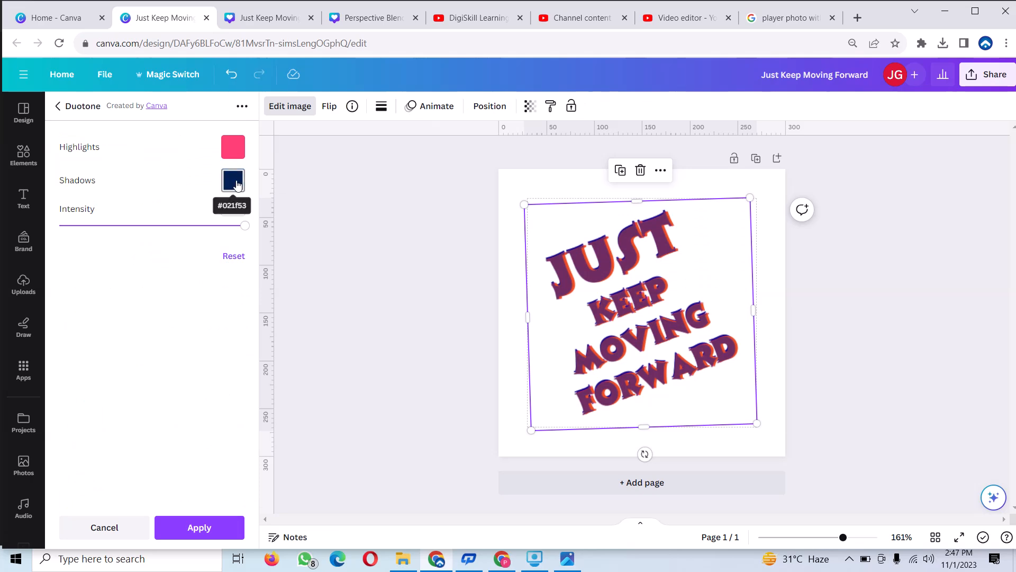
pyautogui.click(233, 148)
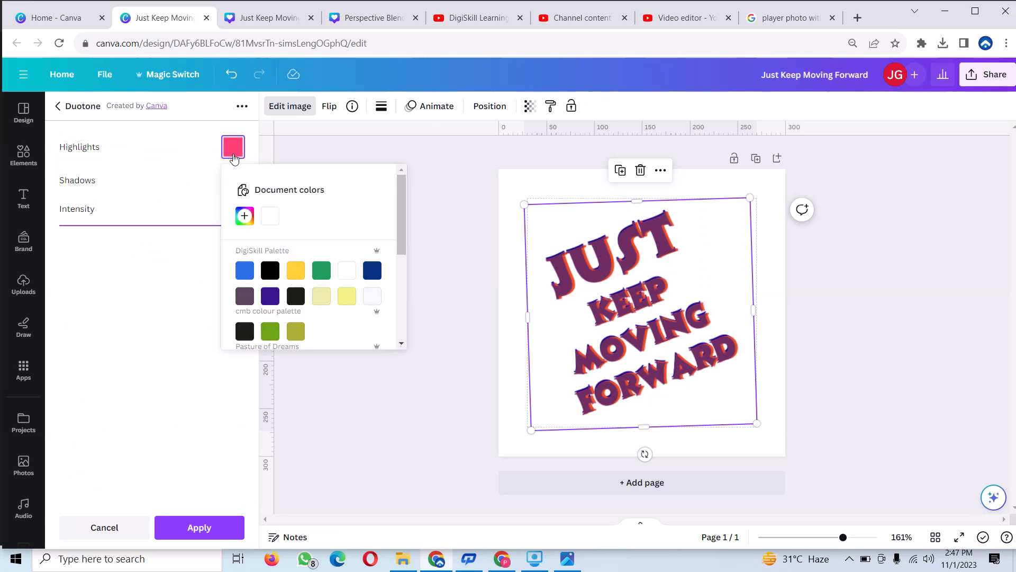
pyautogui.click(243, 221)
pyautogui.moveTo(384, 279); pyautogui.dragTo(404, 244)
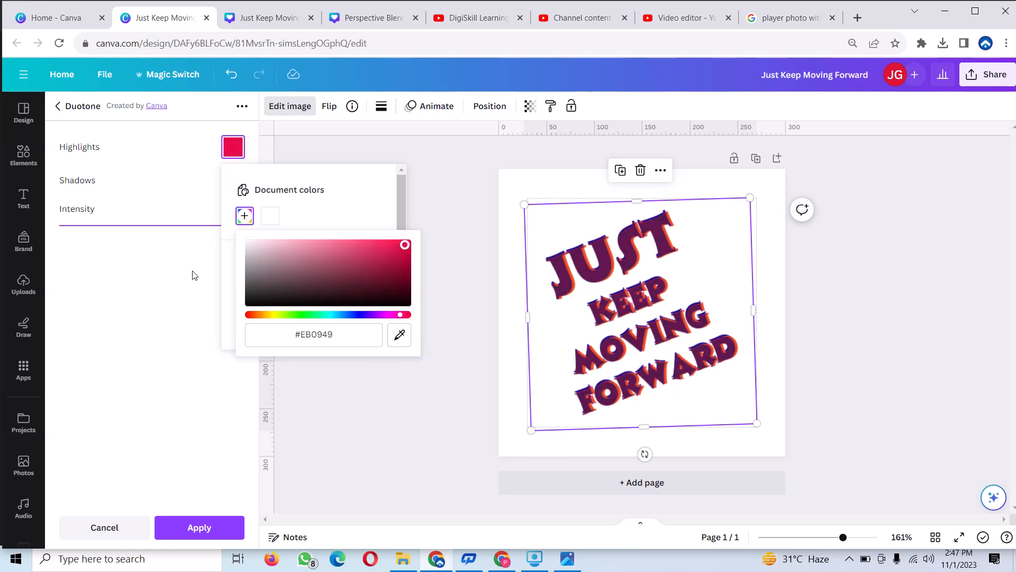
pyautogui.click(196, 527)
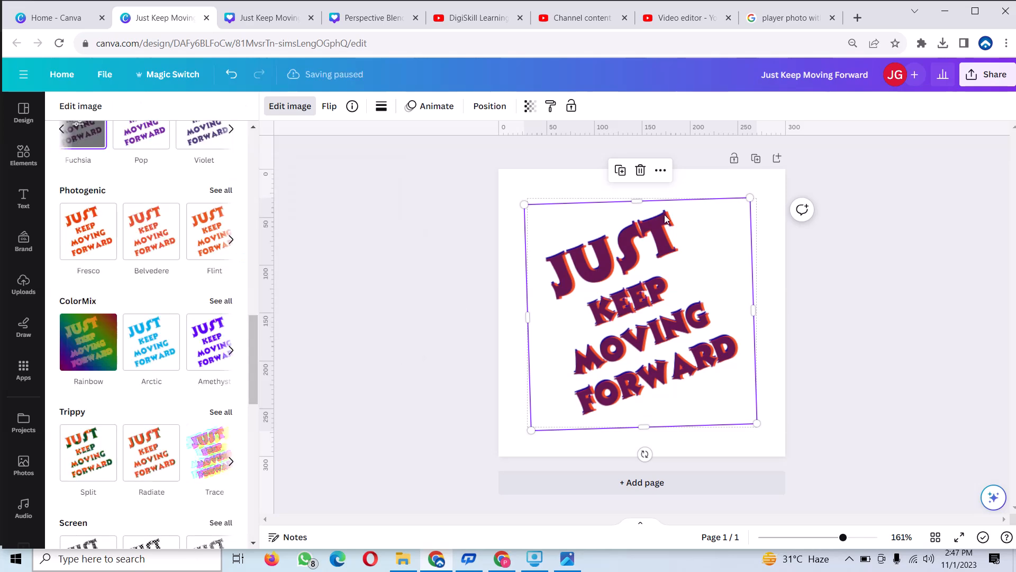
# Duplicate the text image, lay the copy directly over it, and give the copy the last Duotone preset, opening its color settings.
pyautogui.click(620, 169)
pyautogui.moveTo(671, 292)
pyautogui.mouseDown()
pyautogui.moveTo(677, 283)
pyautogui.moveTo(672, 290)
pyautogui.mouseUp()
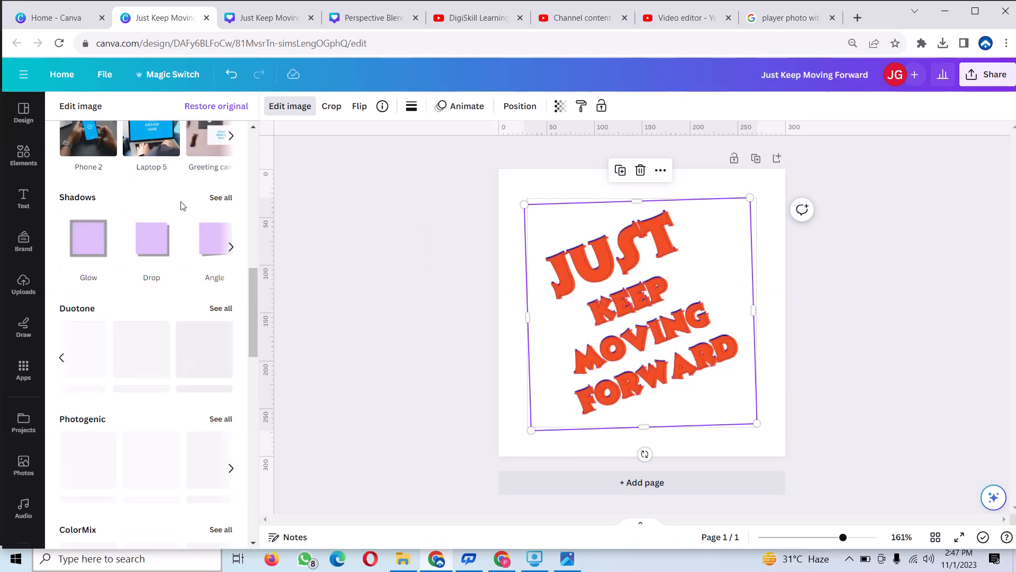
pyautogui.click(220, 308)
pyautogui.scroll(-4, 225, 306)
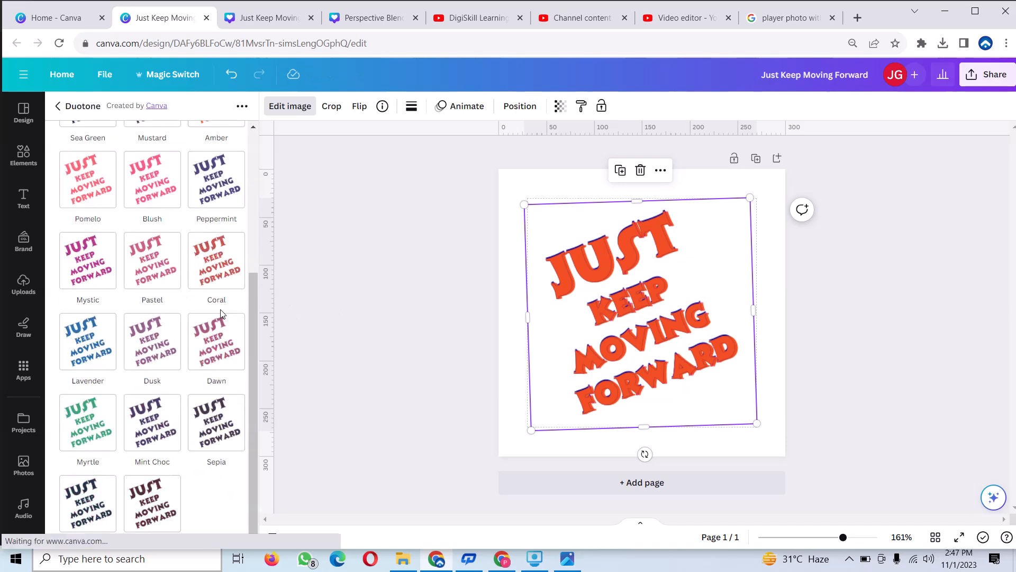
pyautogui.click(143, 495)
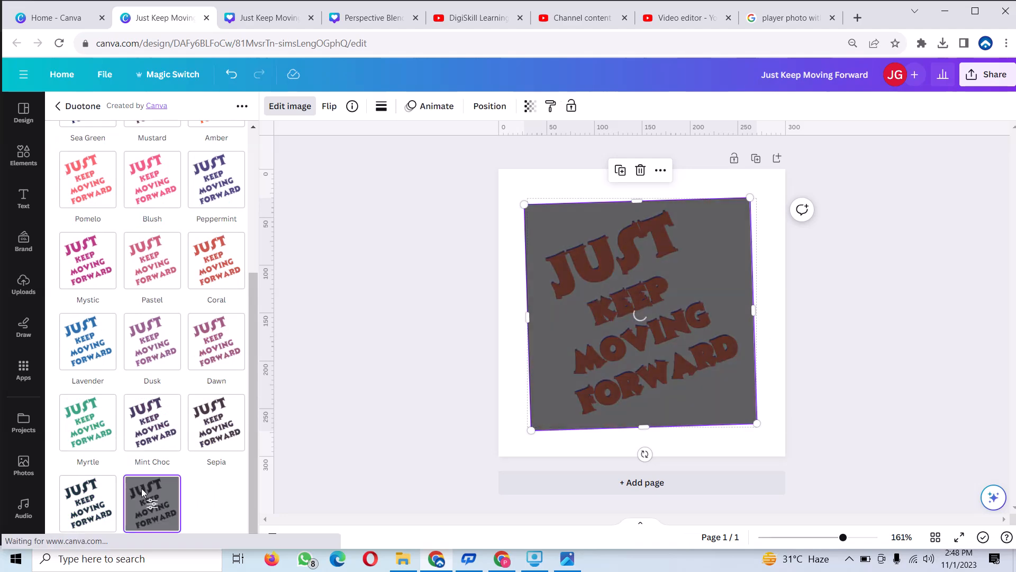
pyautogui.click(148, 500)
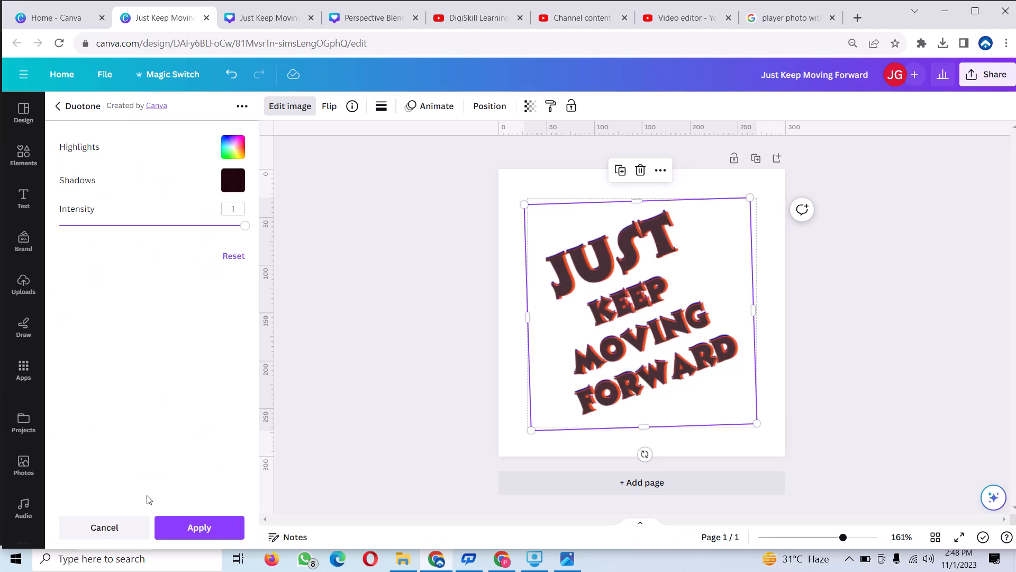
# Set the duotone's highlights to the DigiSkill Palette's dark blue and its shadows to purple #AC34FF, and apply the effect.
pyautogui.click(232, 147)
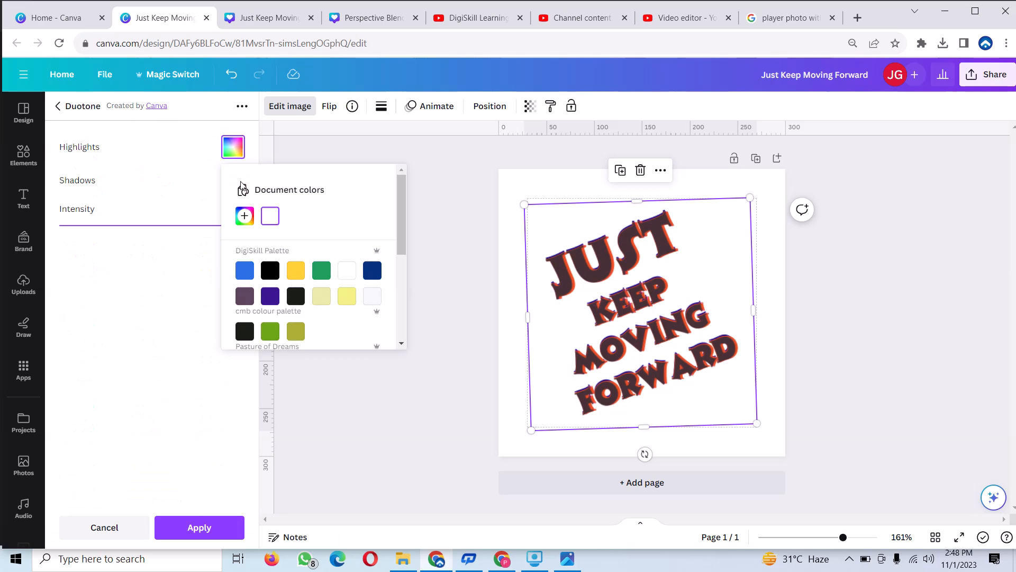
pyautogui.click(379, 268)
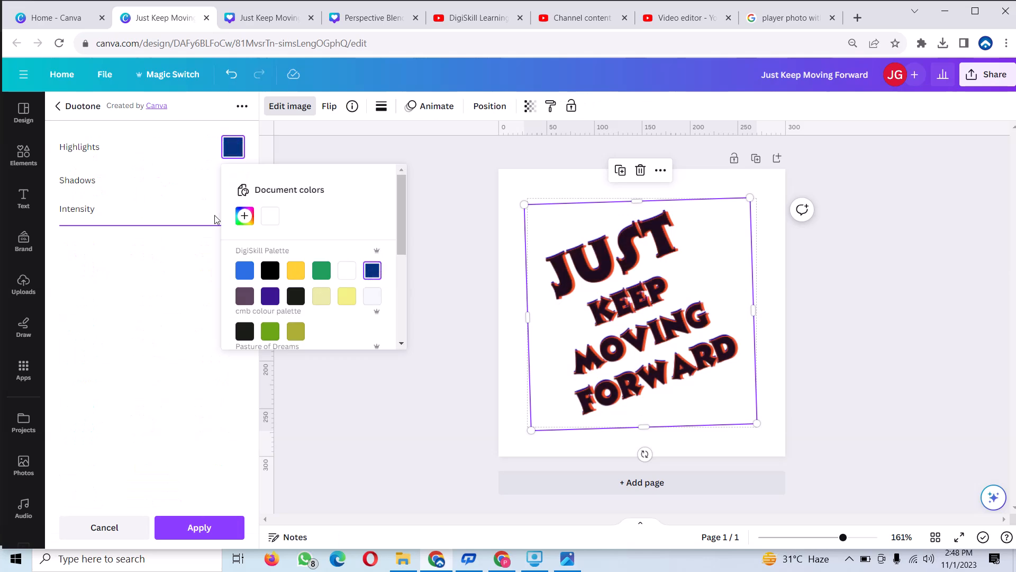
pyautogui.click(233, 180)
pyautogui.click(233, 180)
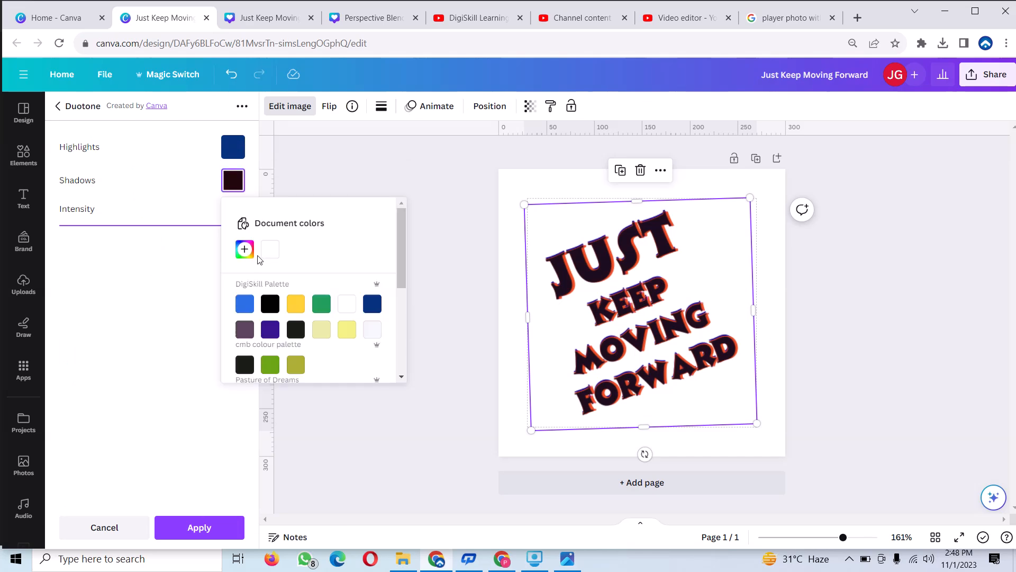
pyautogui.click(297, 303)
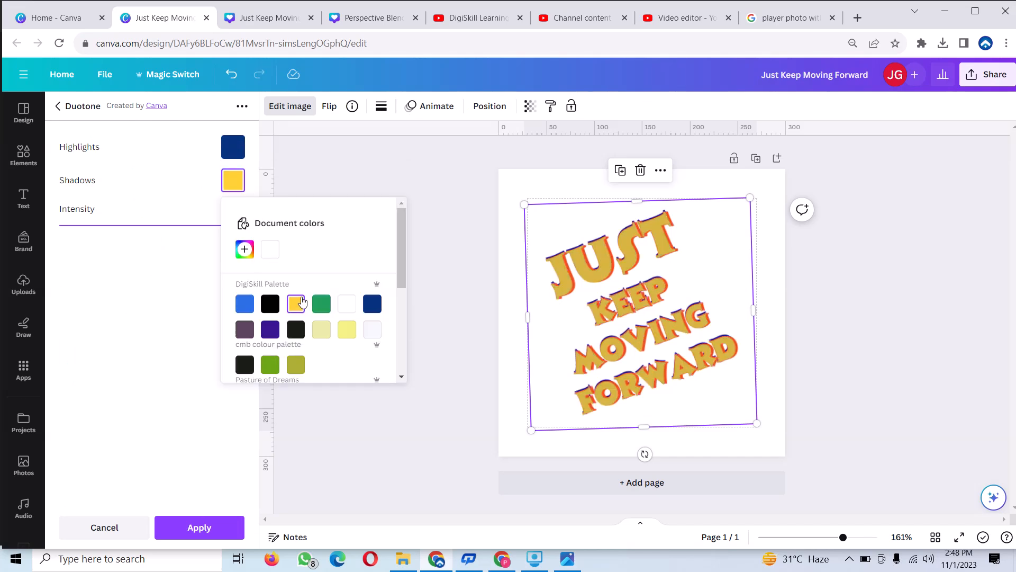
pyautogui.click(252, 254)
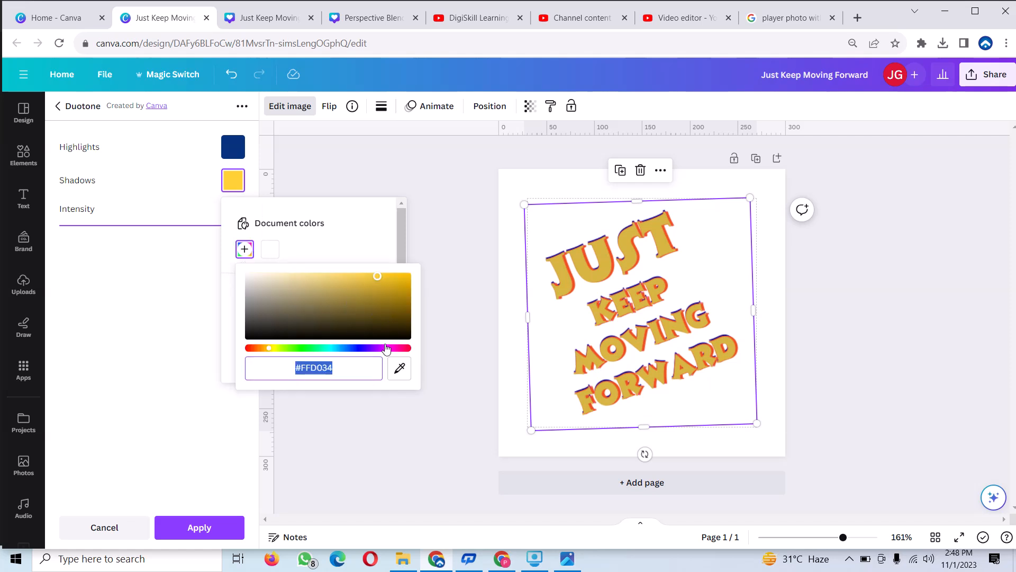
pyautogui.click(386, 348)
pyautogui.moveTo(386, 348); pyautogui.dragTo(372, 349)
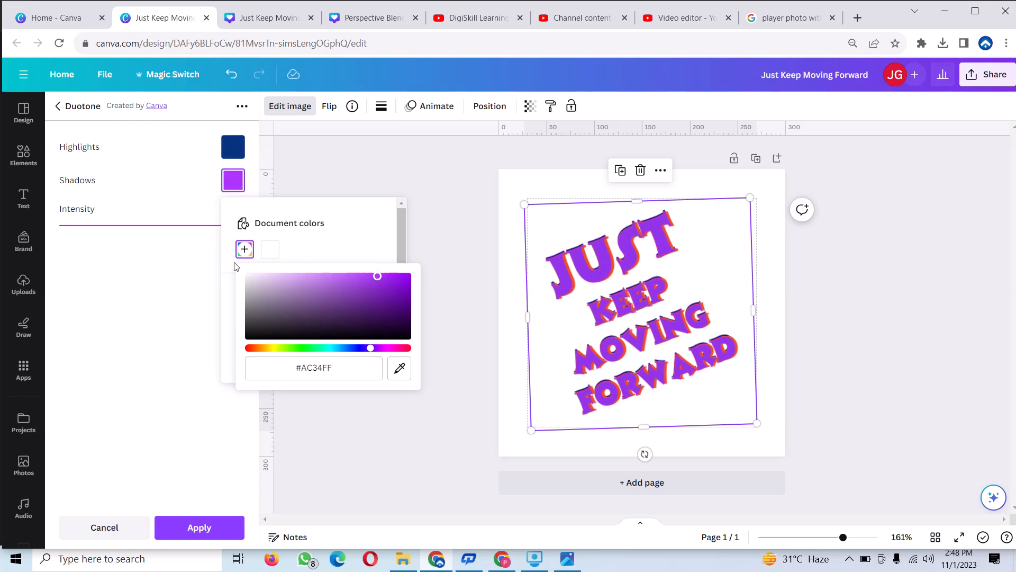
pyautogui.click(170, 525)
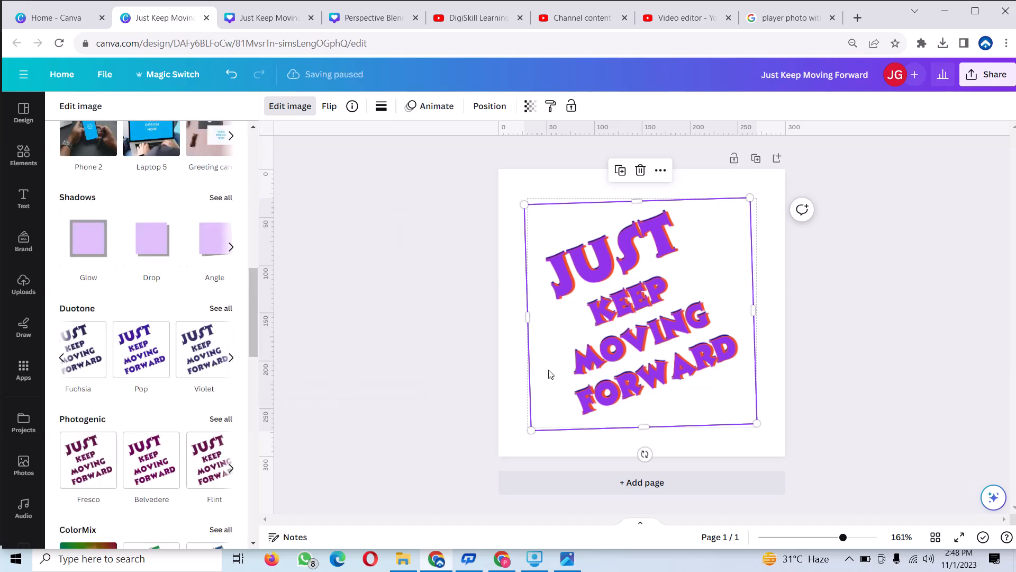
# Try cropping the top text image from its lower edge up to the word JUST and extend it back down.
pyautogui.moveTo(644, 428); pyautogui.dragTo(673, 258)
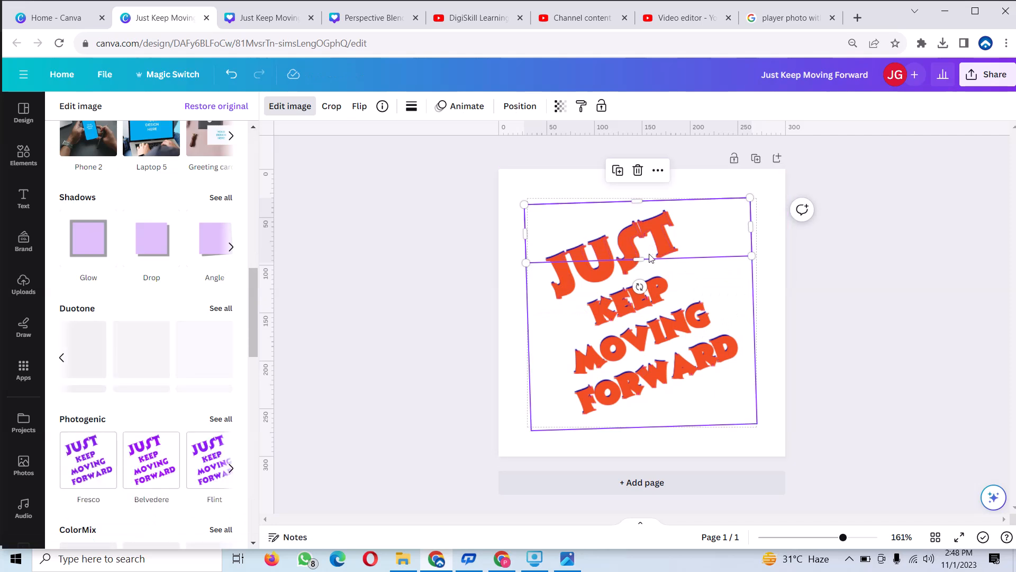
pyautogui.moveTo(636, 260); pyautogui.dragTo(652, 431)
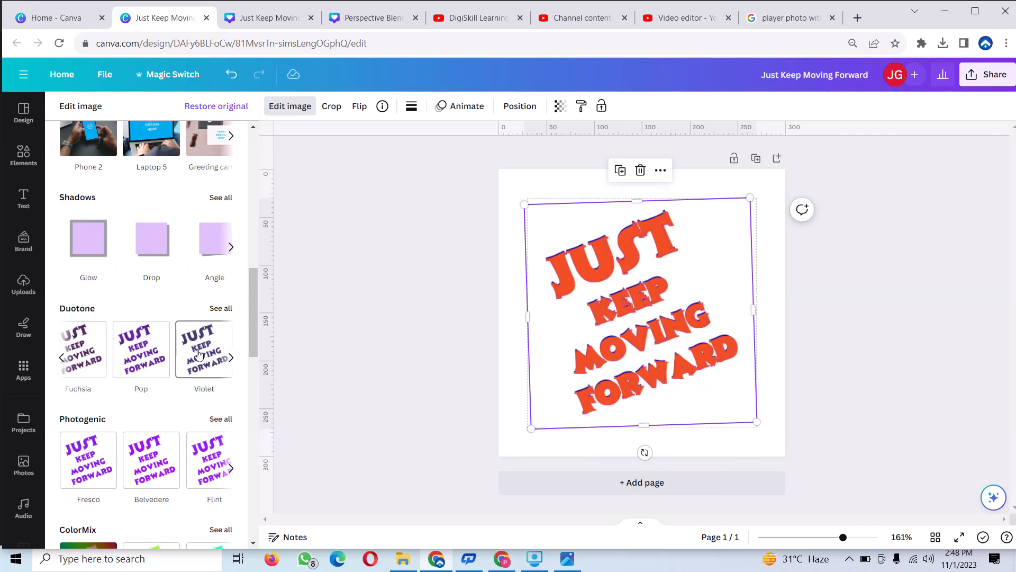
# Give the top text image the Violet duotone effect with shadows set to blue #095572 and apply it.
pyautogui.click(203, 351)
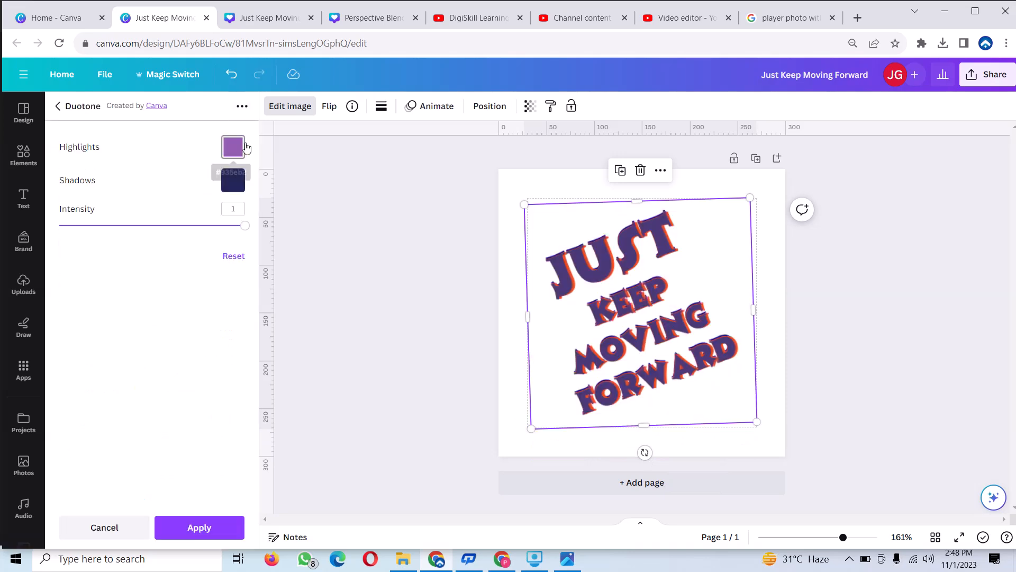
pyautogui.click(237, 175)
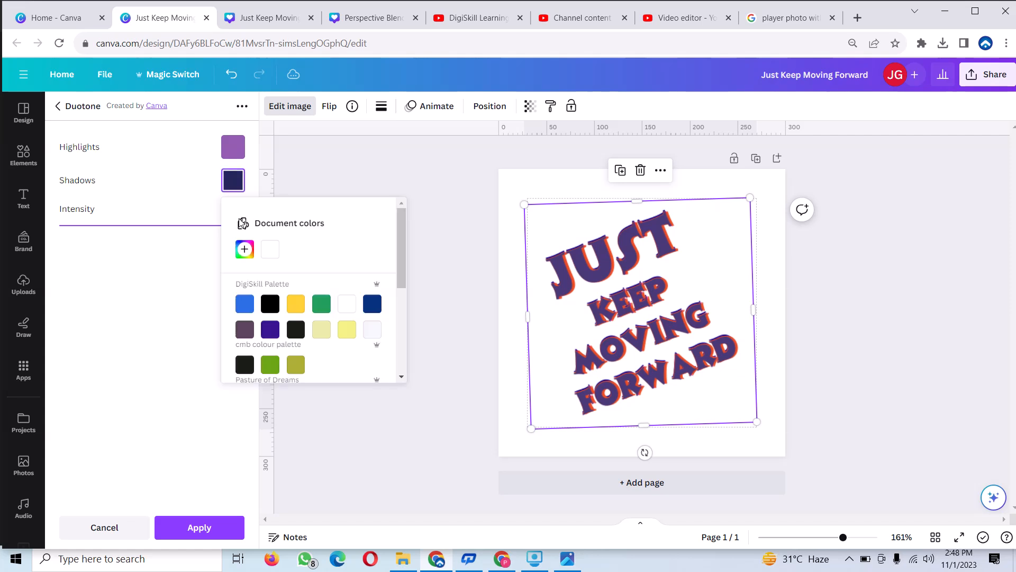
pyautogui.click(243, 249)
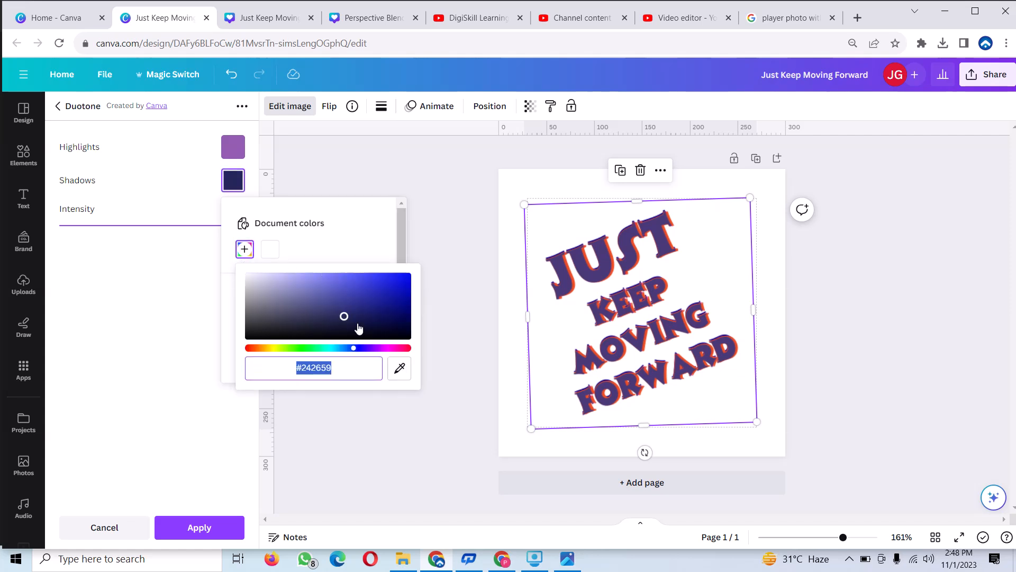
pyautogui.moveTo(353, 349)
pyautogui.mouseDown()
pyautogui.moveTo(378, 349)
pyautogui.moveTo(324, 349)
pyautogui.moveTo(337, 349)
pyautogui.moveTo(355, 304)
pyautogui.mouseUp()
pyautogui.moveTo(388, 303)
pyautogui.mouseDown()
pyautogui.moveTo(396, 295)
pyautogui.moveTo(399, 309)
pyautogui.mouseUp()
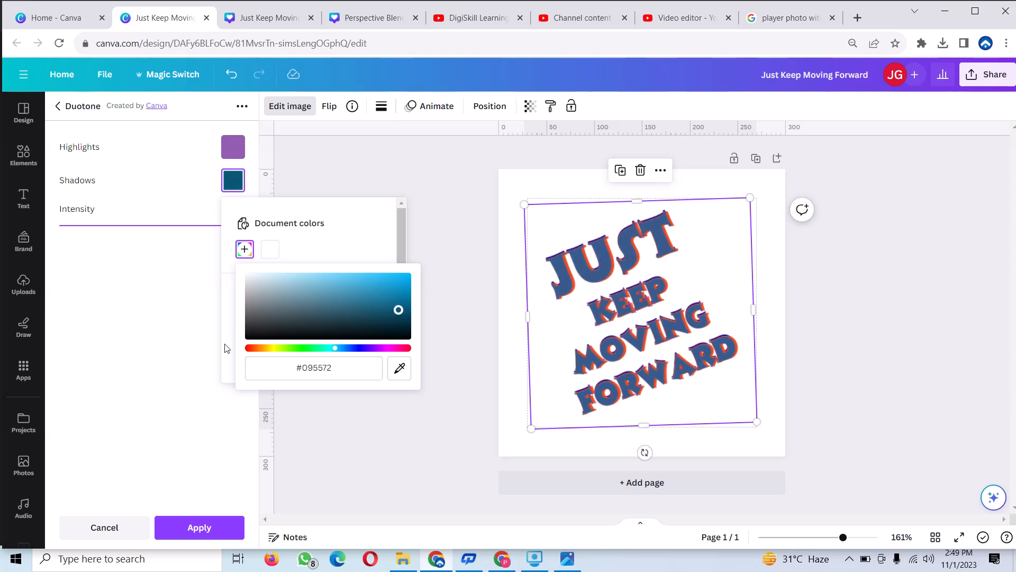
pyautogui.click(199, 526)
pyautogui.click(201, 523)
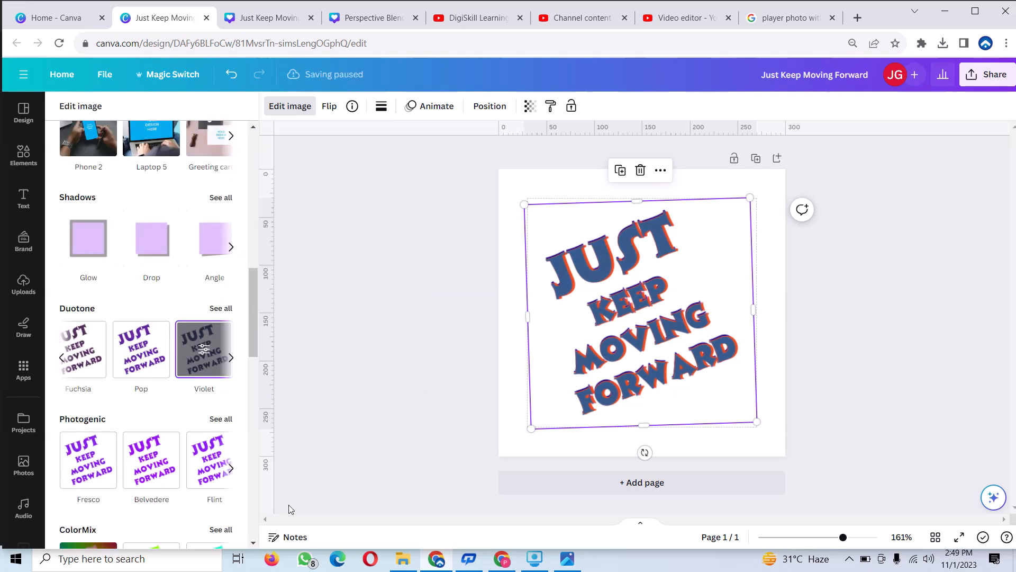
# Crop the blue text image from its lower edge up to the word JUST and shift the orange text copy slightly right.
pyautogui.moveTo(644, 424); pyautogui.dragTo(694, 255)
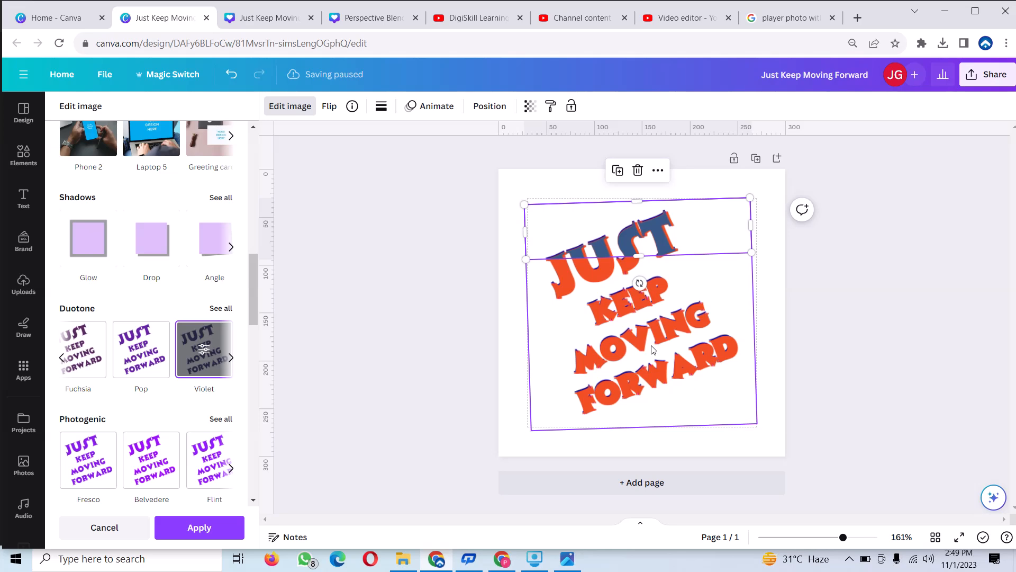
pyautogui.click(642, 383)
pyautogui.moveTo(639, 206); pyautogui.dragTo(642, 212)
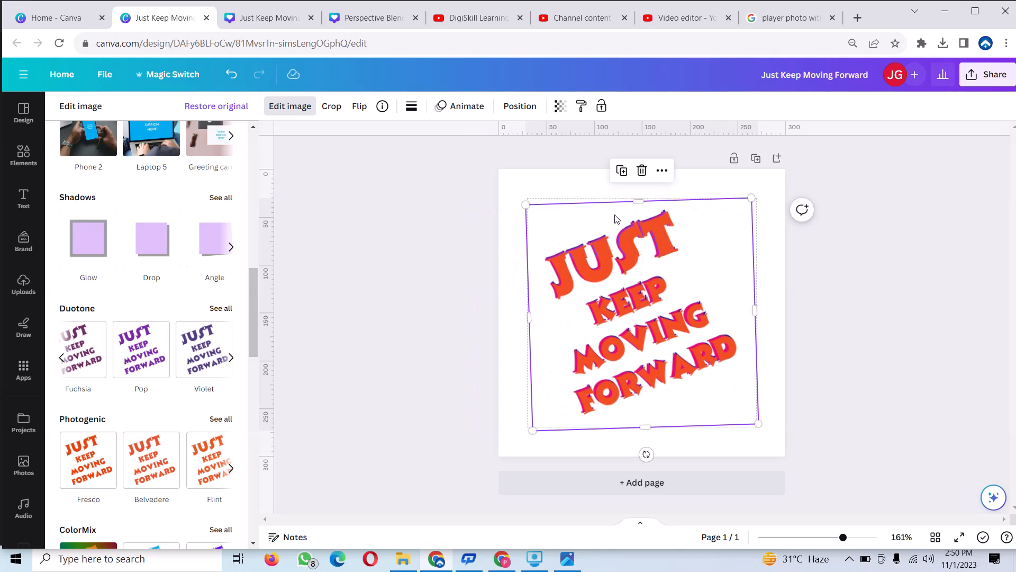
# Duplicate the orange text image, lay the copy over it slightly higher, and give it the Mustard duotone, opening its color settings.
pyautogui.click(624, 170)
pyautogui.moveTo(656, 278); pyautogui.dragTo(642, 261)
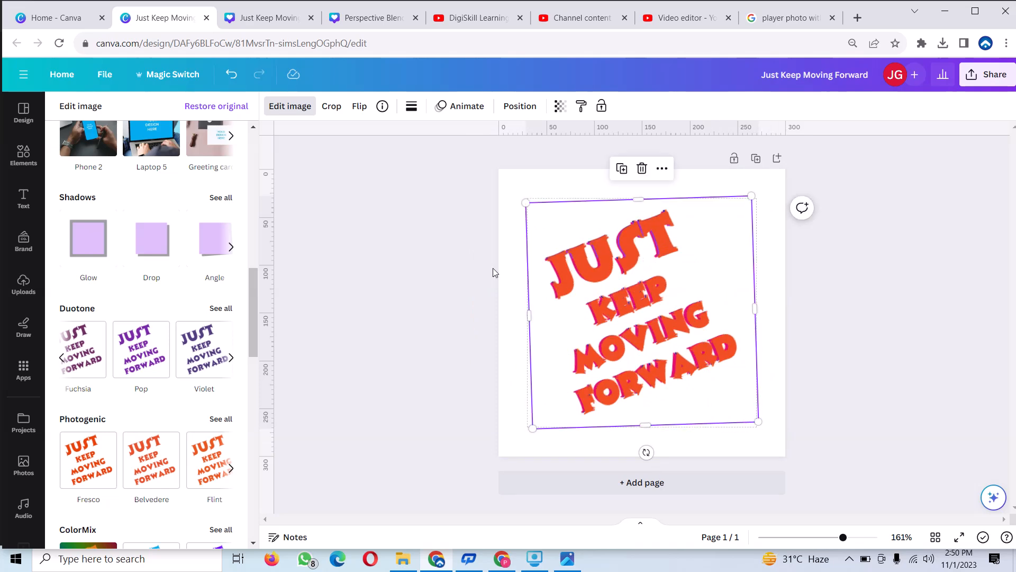
pyautogui.click(219, 308)
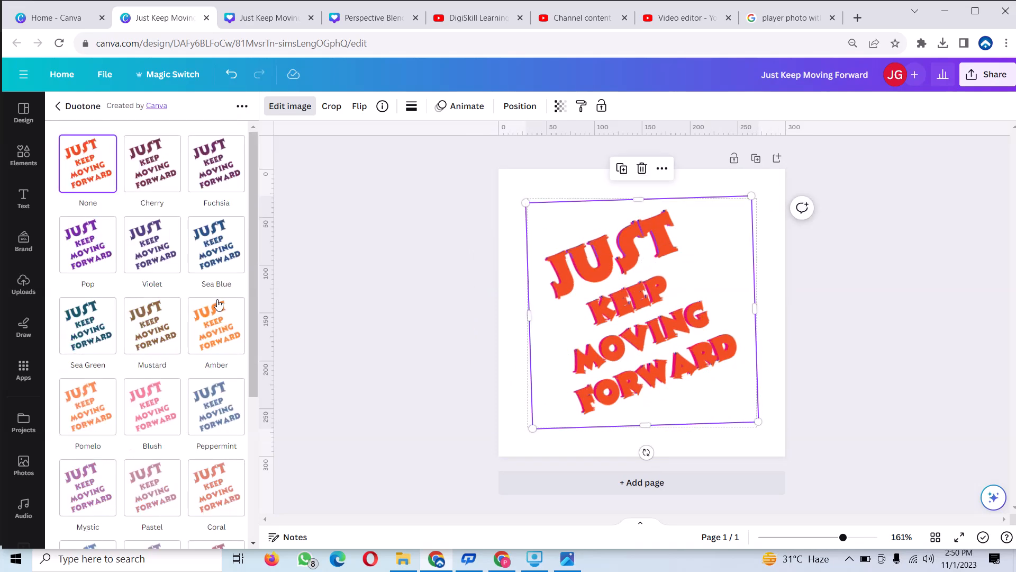
pyautogui.click(160, 317)
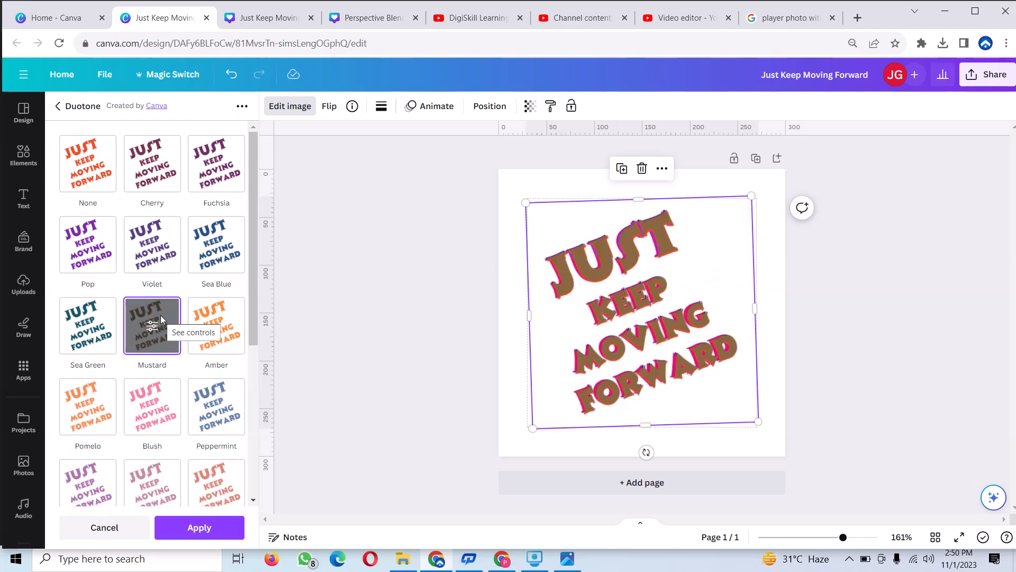
pyautogui.click(153, 326)
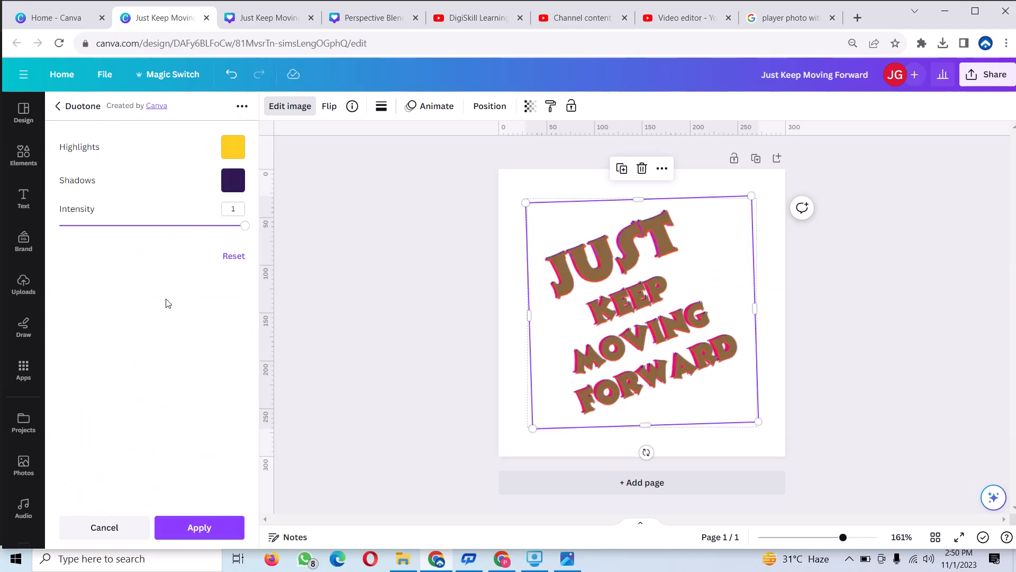
# Set the Mustard duotone's highlights to the DigiSkill Palette's dark blue and apply the effect.
pyautogui.click(233, 146)
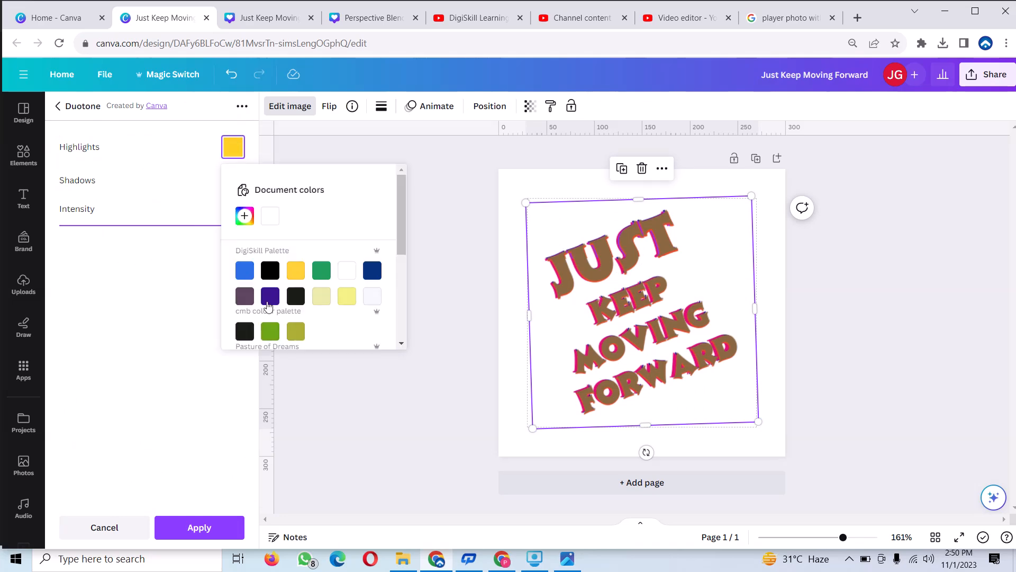
pyautogui.click(378, 272)
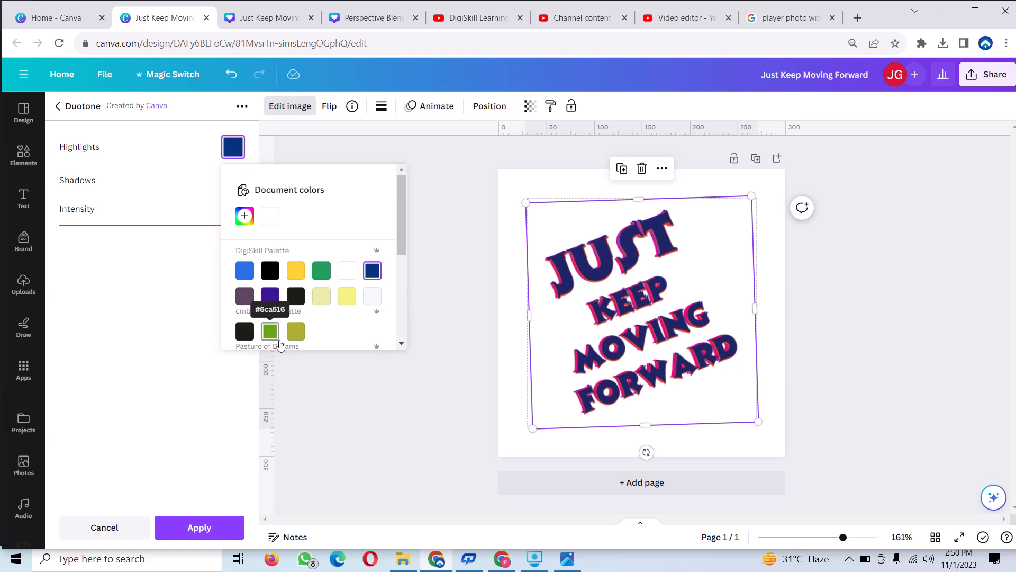
pyautogui.click(179, 527)
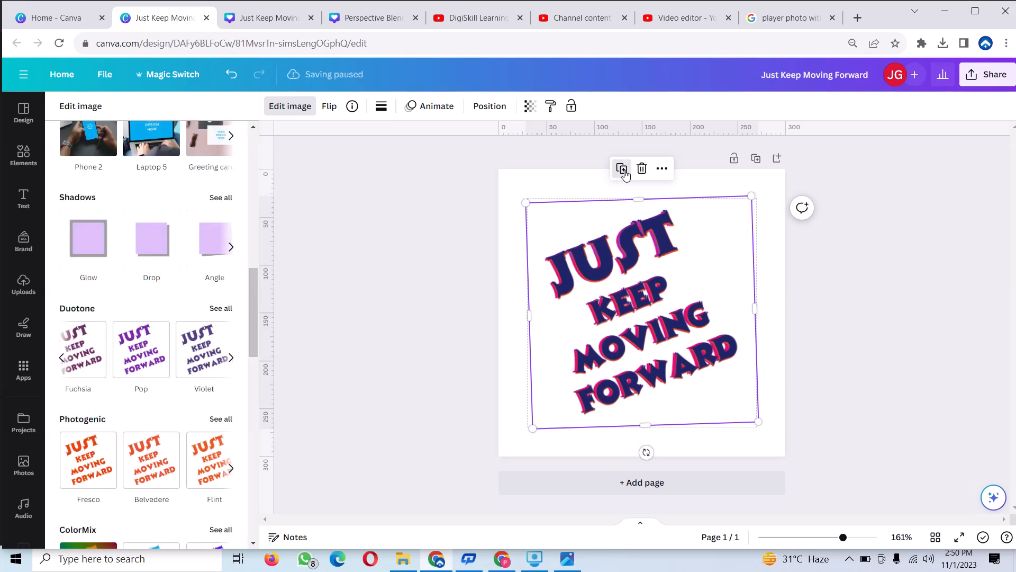
# Duplicate the dark blue text image and lay the copy over it, shifted very slightly down and to the right.
pyautogui.moveTo(662, 247)
pyautogui.mouseDown()
pyautogui.moveTo(650, 248)
pyautogui.moveTo(666, 248)
pyautogui.mouseUp()
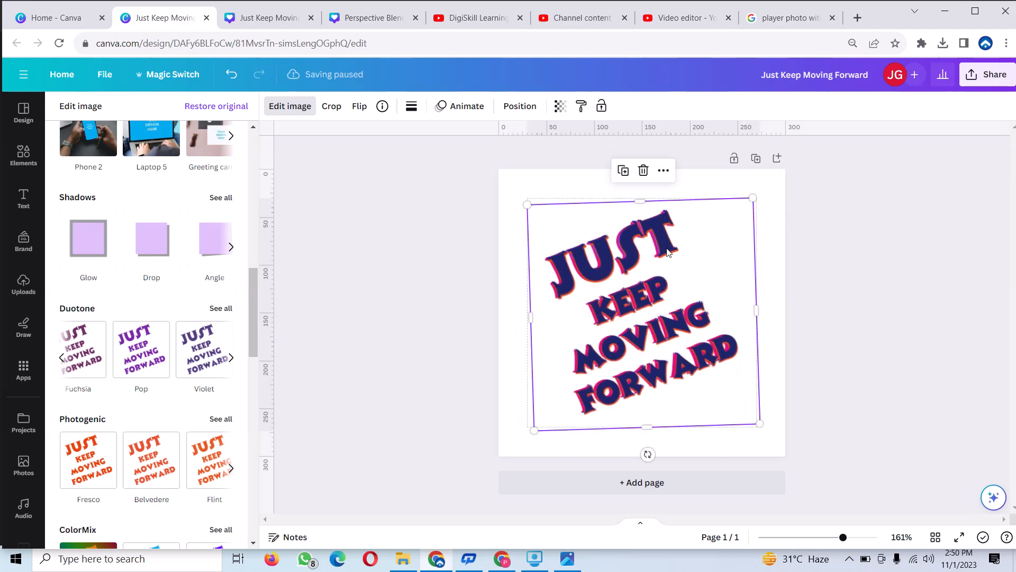
# Give the top text copy the Mustard duotone and set its shadows to the DigiSkill Palette's green.
pyautogui.click(232, 358)
pyautogui.click(231, 357)
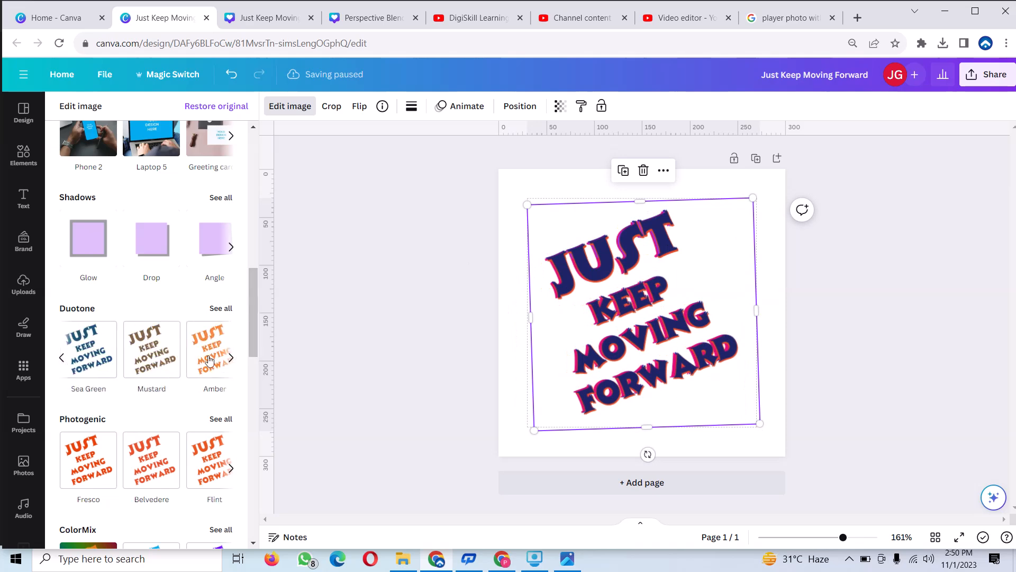
pyautogui.click(162, 351)
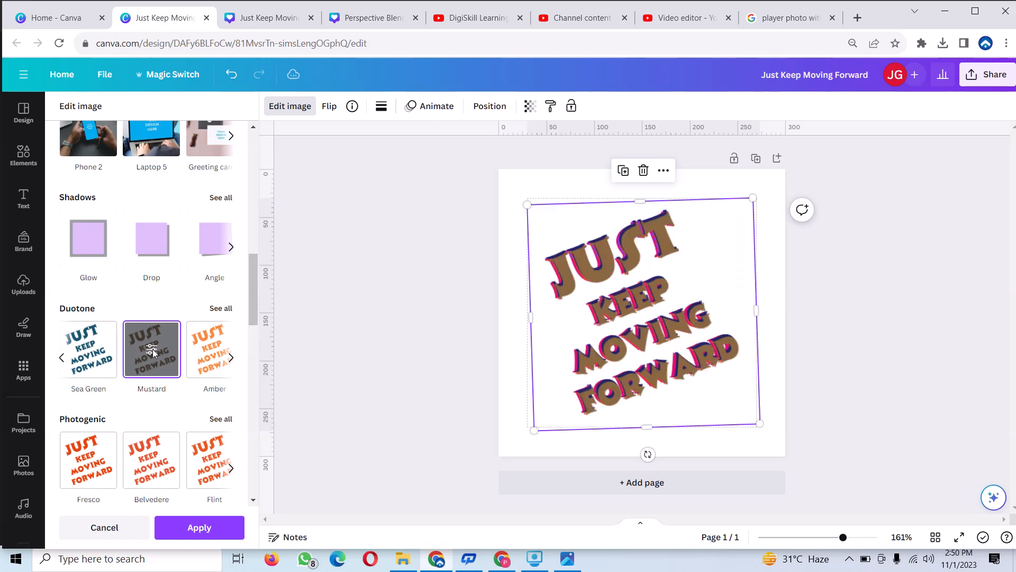
pyautogui.click(153, 352)
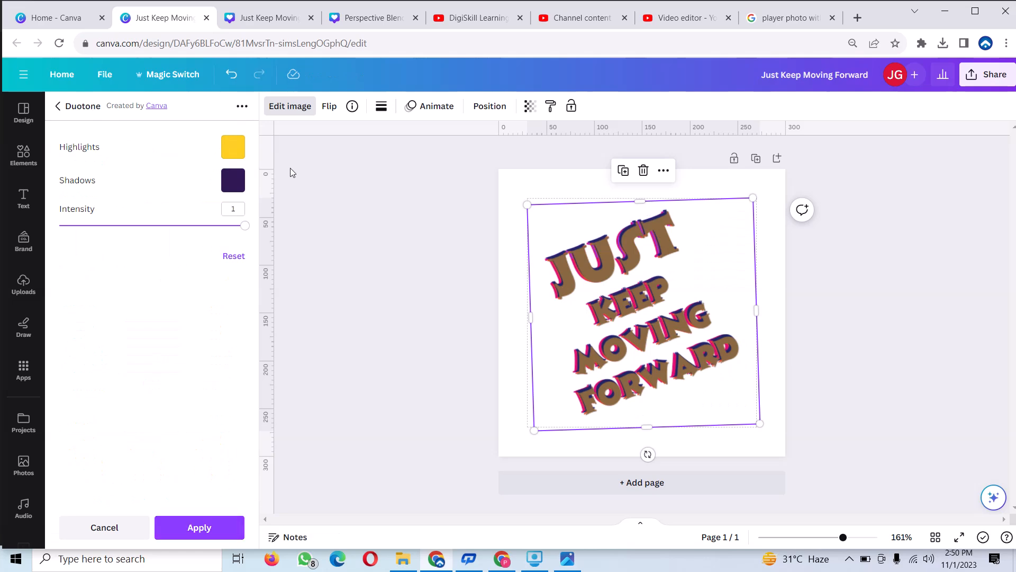
pyautogui.click(233, 180)
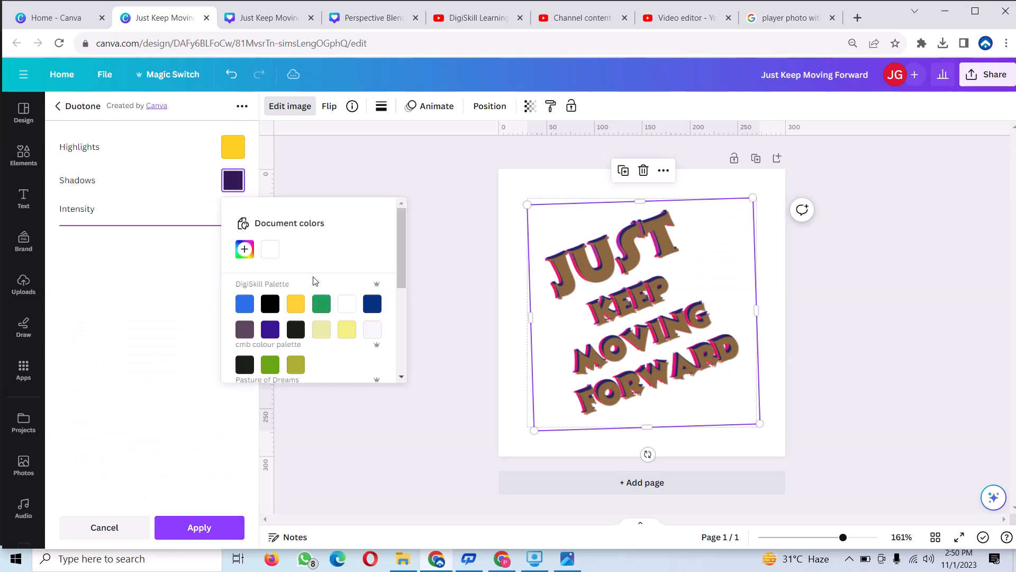
pyautogui.click(322, 304)
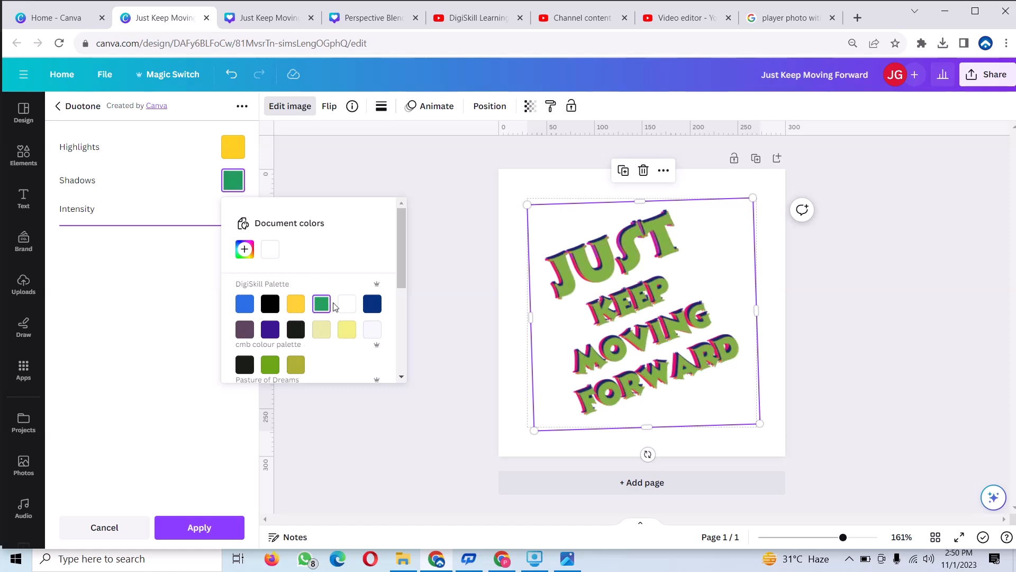
# Set the Mustard duotone's highlights to the custom green #008933, apply the effect and close the image editing options.
pyautogui.click(229, 152)
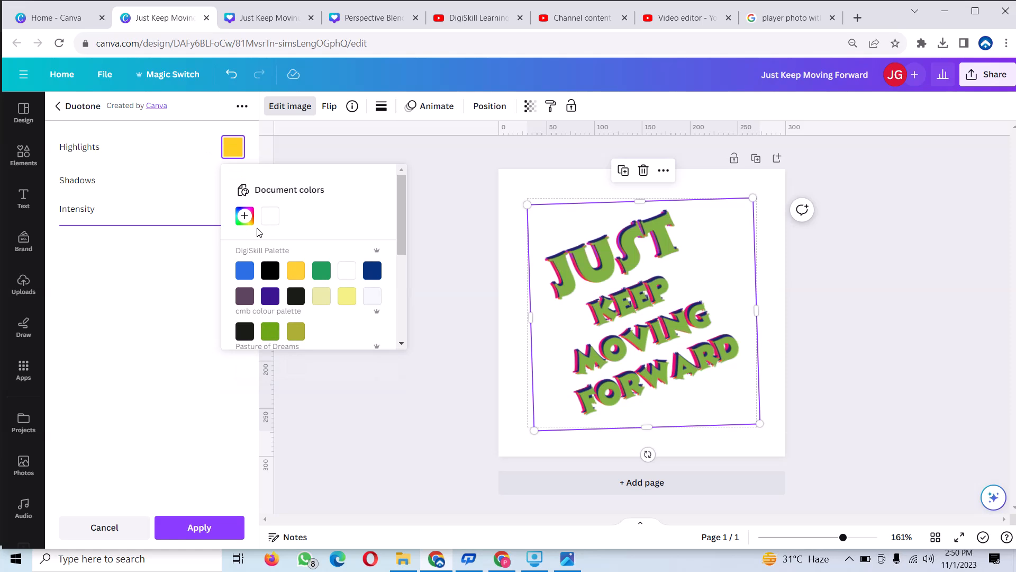
pyautogui.click(251, 225)
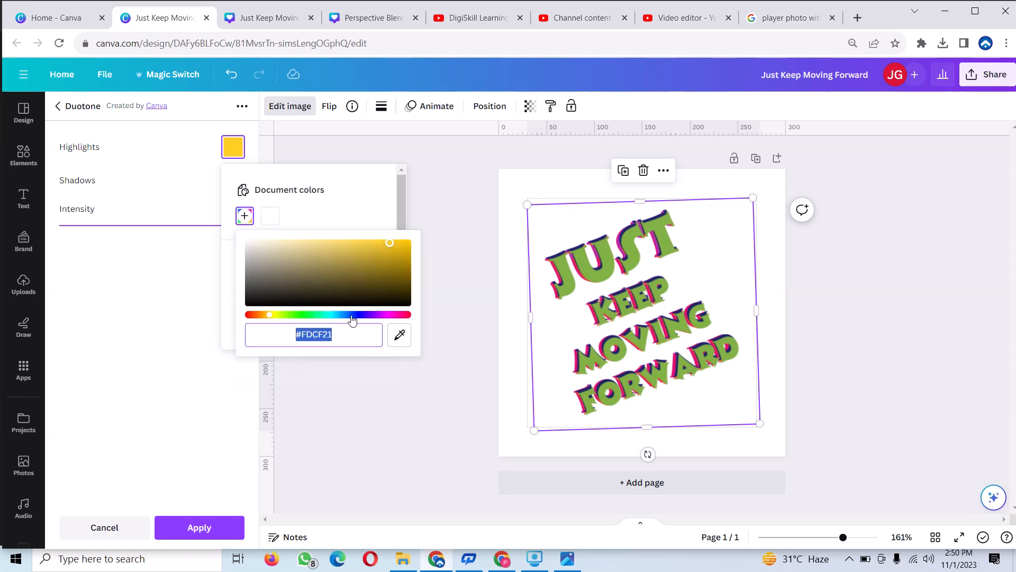
pyautogui.click(321, 312)
pyautogui.moveTo(393, 255); pyautogui.dragTo(417, 274)
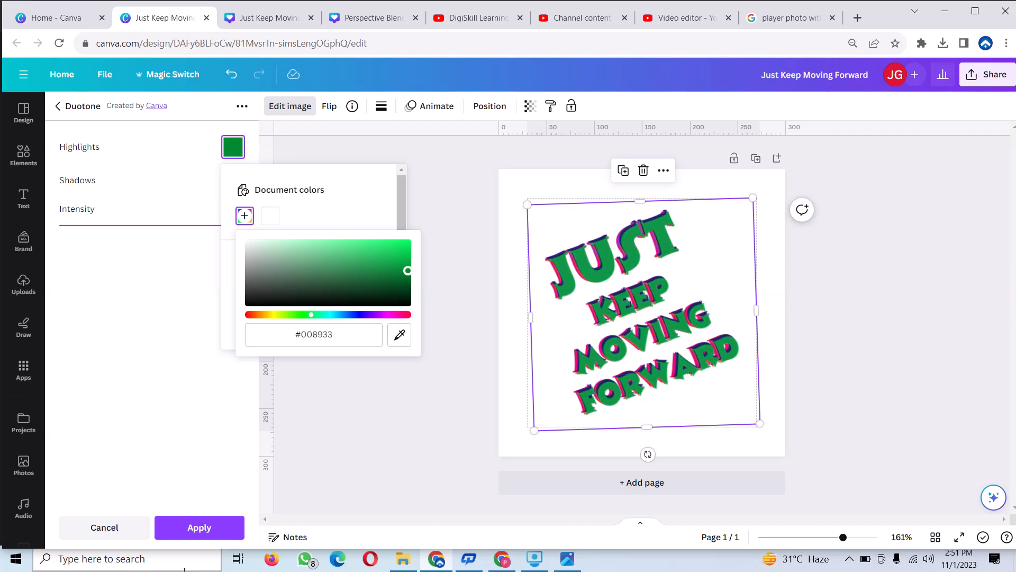
pyautogui.click(210, 523)
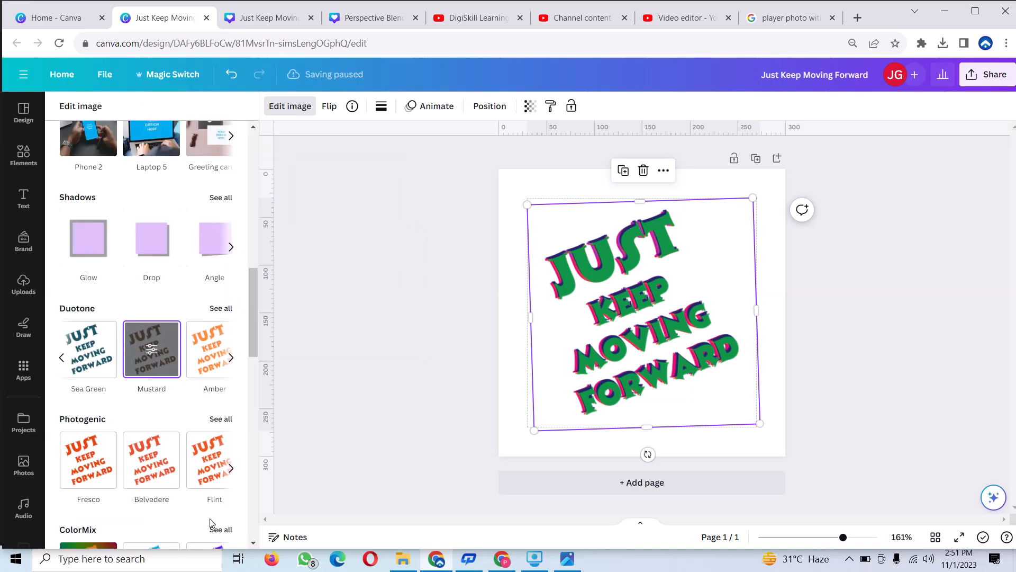
pyautogui.click(481, 280)
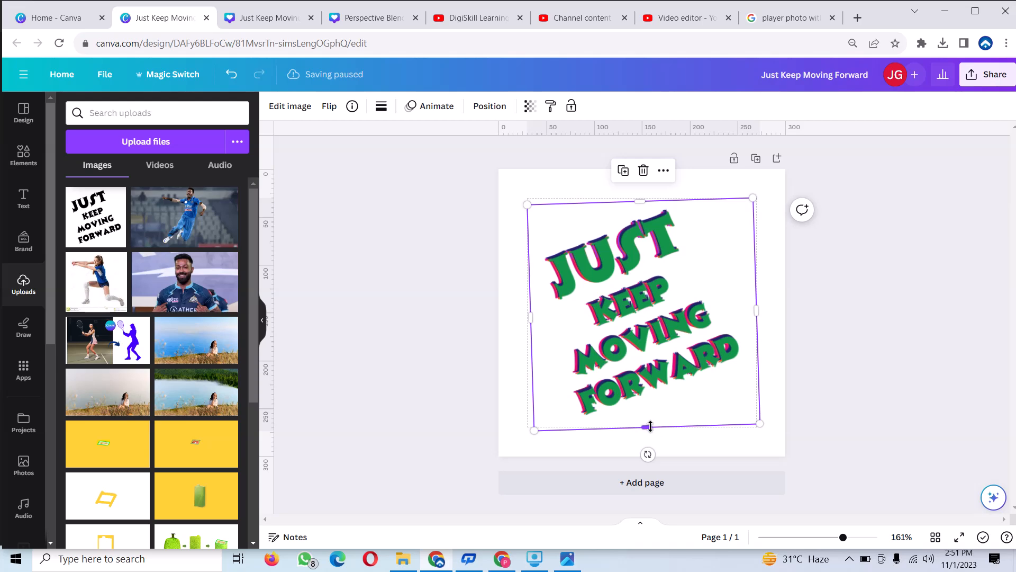
# Crop the stacked green, dark blue, orange and pink text layers from their lower edges, each ending progressively lower, to form color bands.
pyautogui.moveTo(650, 419); pyautogui.dragTo(698, 278)
pyautogui.click(696, 281)
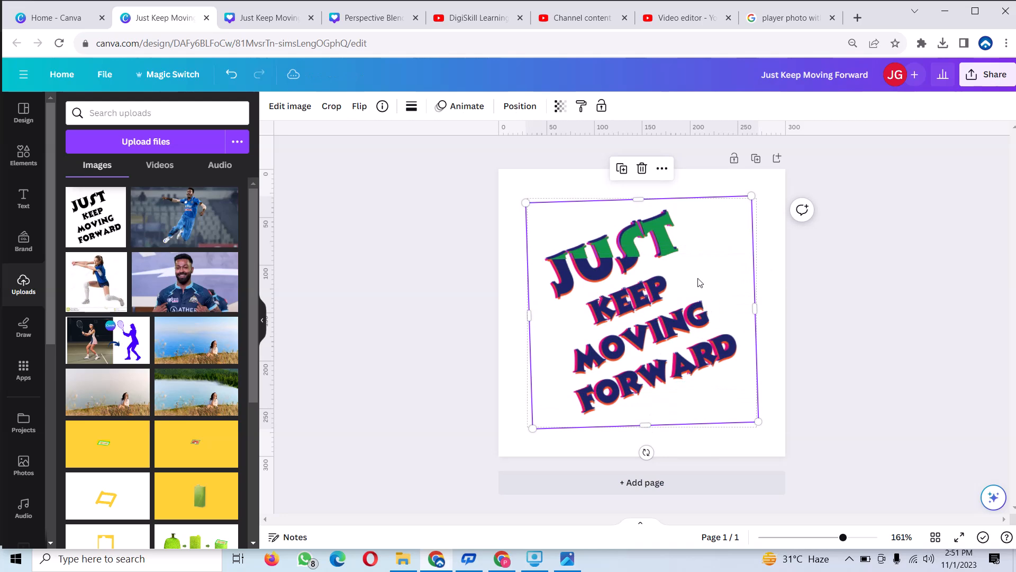
pyautogui.moveTo(643, 424); pyautogui.dragTo(696, 274)
pyautogui.click(623, 381)
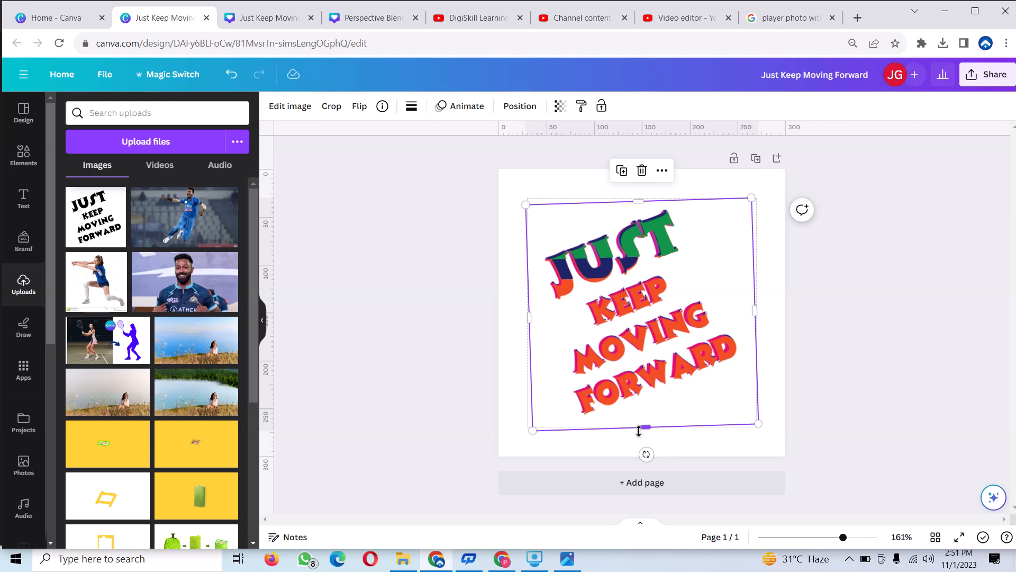
pyautogui.moveTo(648, 429); pyautogui.dragTo(667, 353)
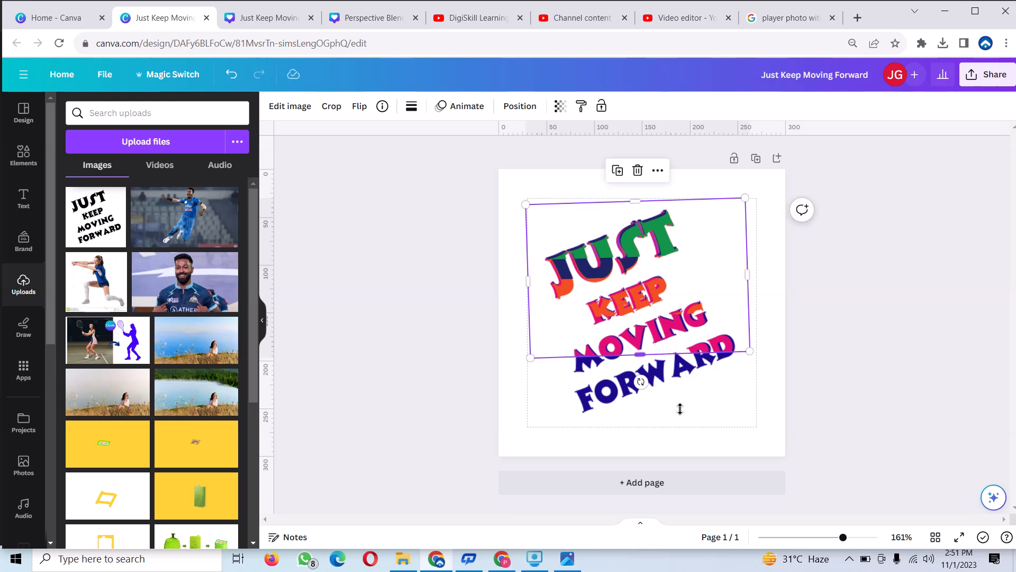
pyautogui.click(771, 430)
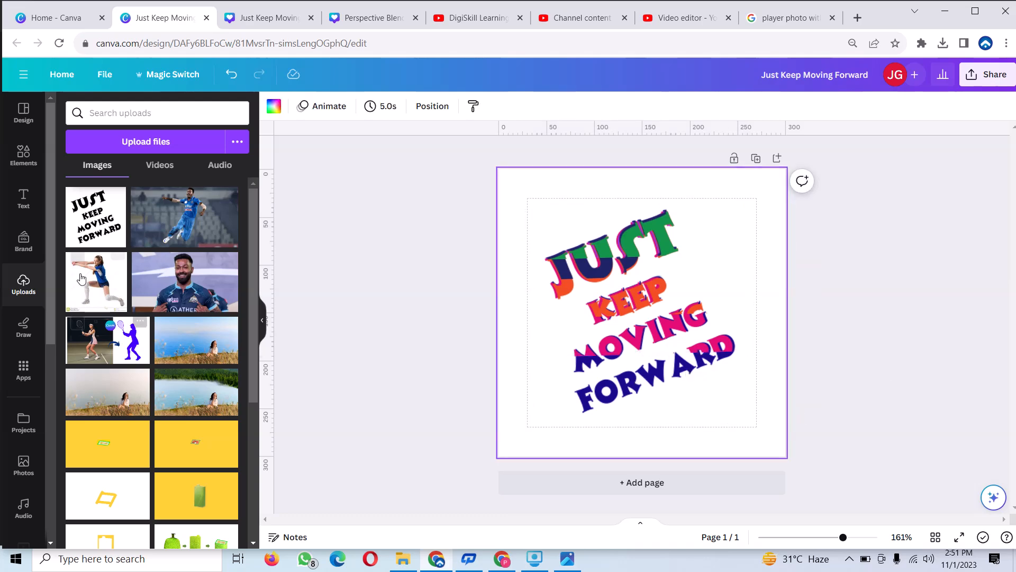
# Select all the text layers together, rotate them until the words run horizontally, and shift them slightly right.
pyautogui.click(21, 153)
pyautogui.click(105, 203)
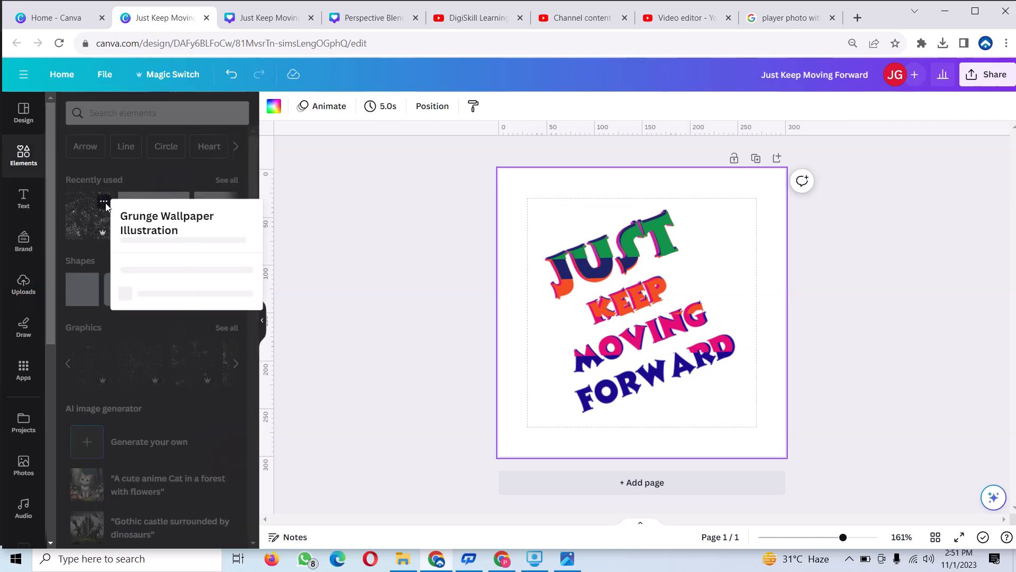
pyautogui.click(525, 207)
pyautogui.click(512, 182)
pyautogui.moveTo(512, 181); pyautogui.dragTo(760, 442)
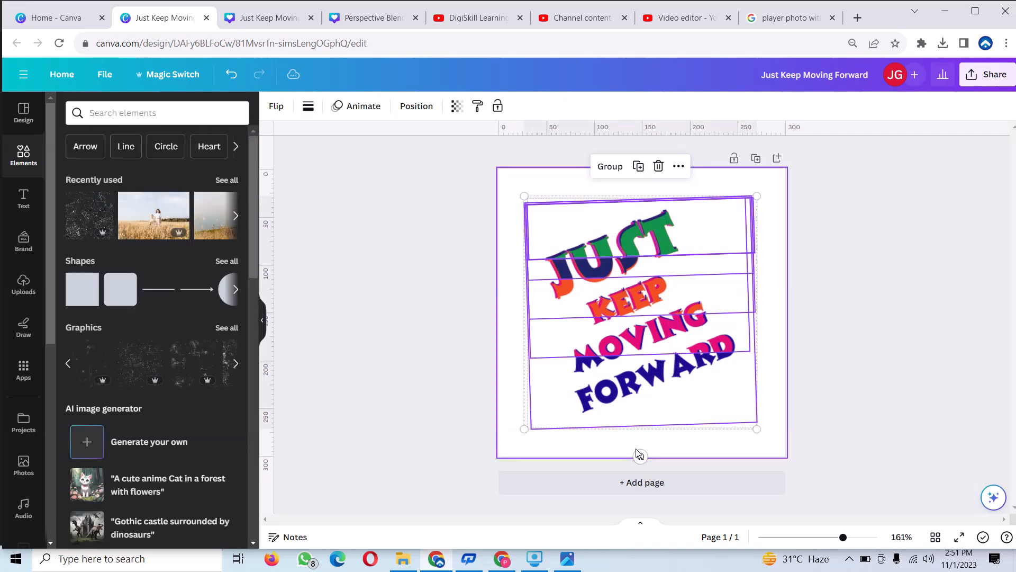
pyautogui.moveTo(641, 456); pyautogui.dragTo(587, 445)
pyautogui.moveTo(625, 360); pyautogui.dragTo(639, 361)
pyautogui.click(486, 357)
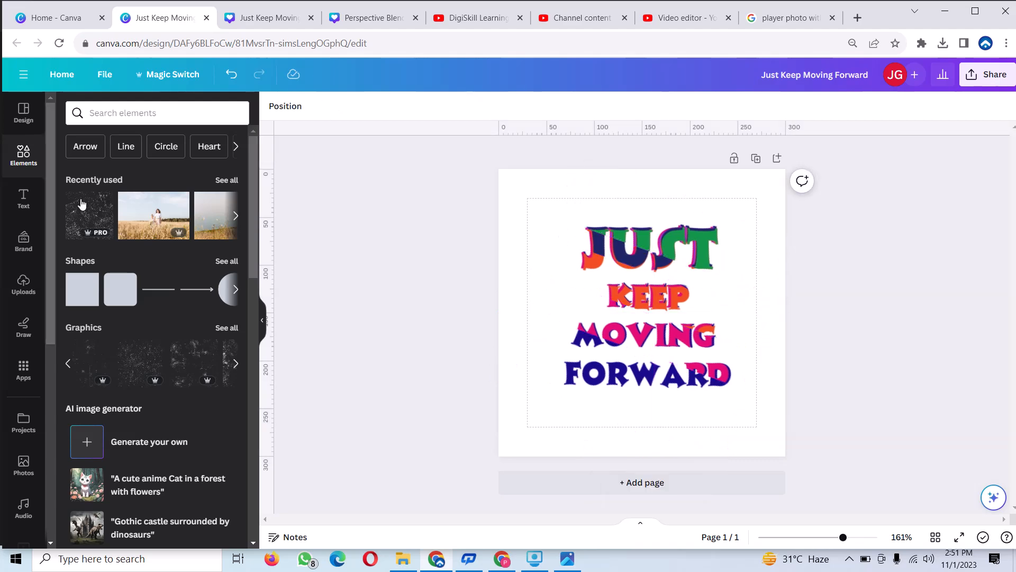
# Add the recently used Grunge Wallpaper Illustration over the text and enlarge it to fill the page's margin area.
pyautogui.click(83, 204)
pyautogui.moveTo(583, 251)
pyautogui.mouseDown()
pyautogui.moveTo(481, 225)
pyautogui.moveTo(591, 249)
pyautogui.moveTo(577, 255)
pyautogui.mouseUp()
pyautogui.click(540, 321)
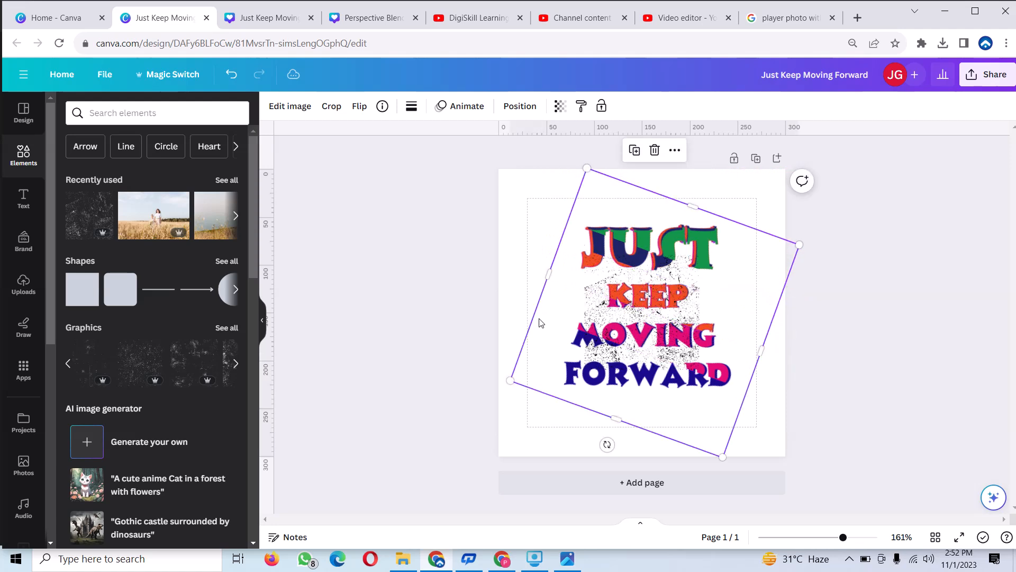
pyautogui.click(648, 297)
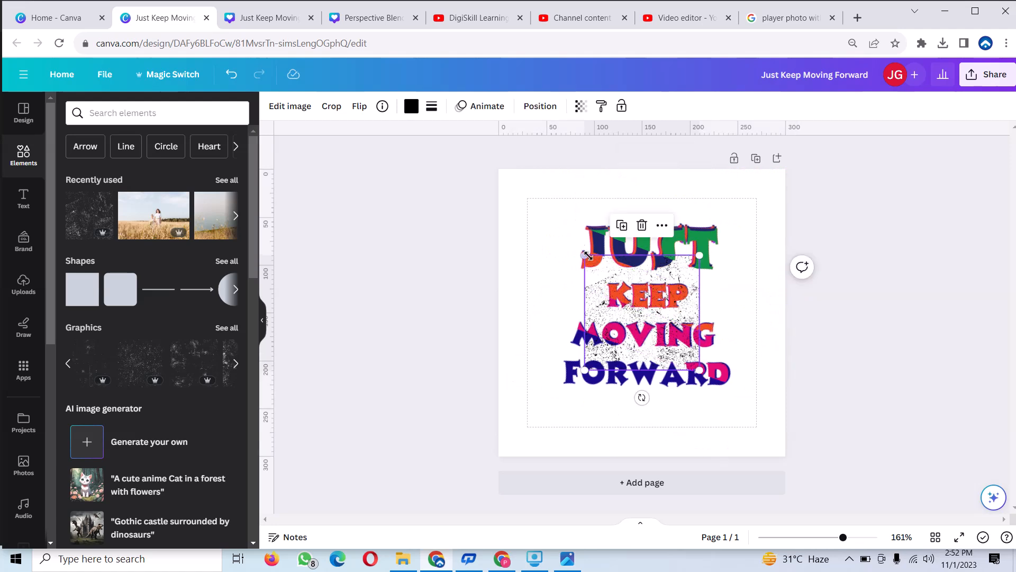
pyautogui.moveTo(588, 256); pyautogui.dragTo(358, 260)
pyautogui.moveTo(533, 255); pyautogui.dragTo(582, 292)
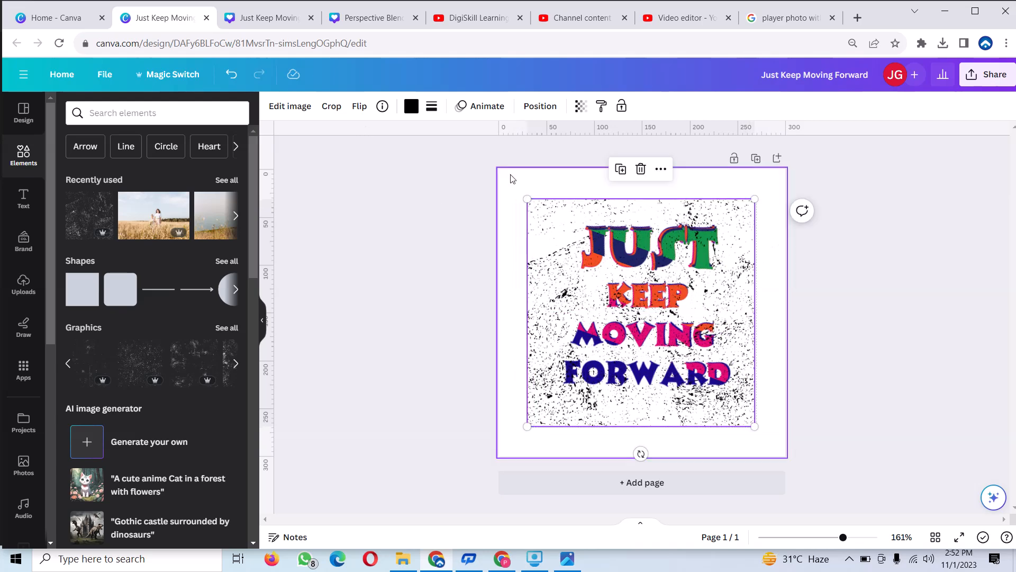
# Duplicate the page and set the copy's background to black.
pyautogui.click(755, 158)
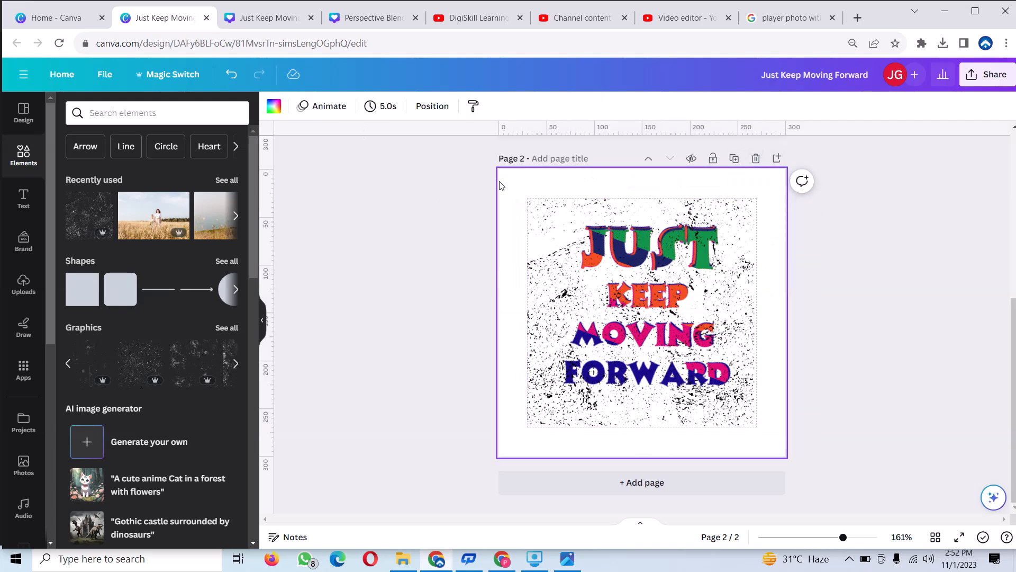
pyautogui.click(272, 107)
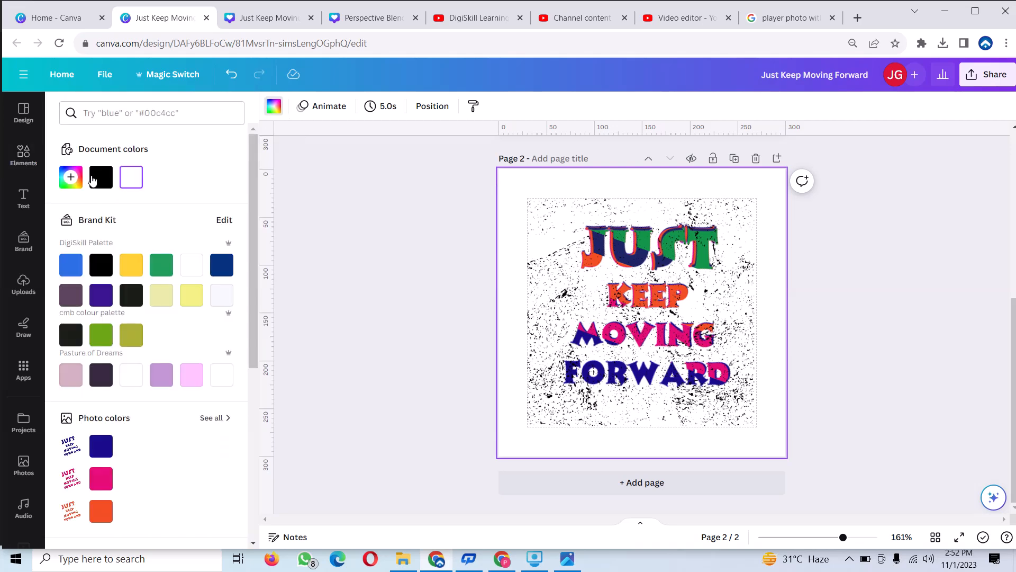
pyautogui.click(93, 178)
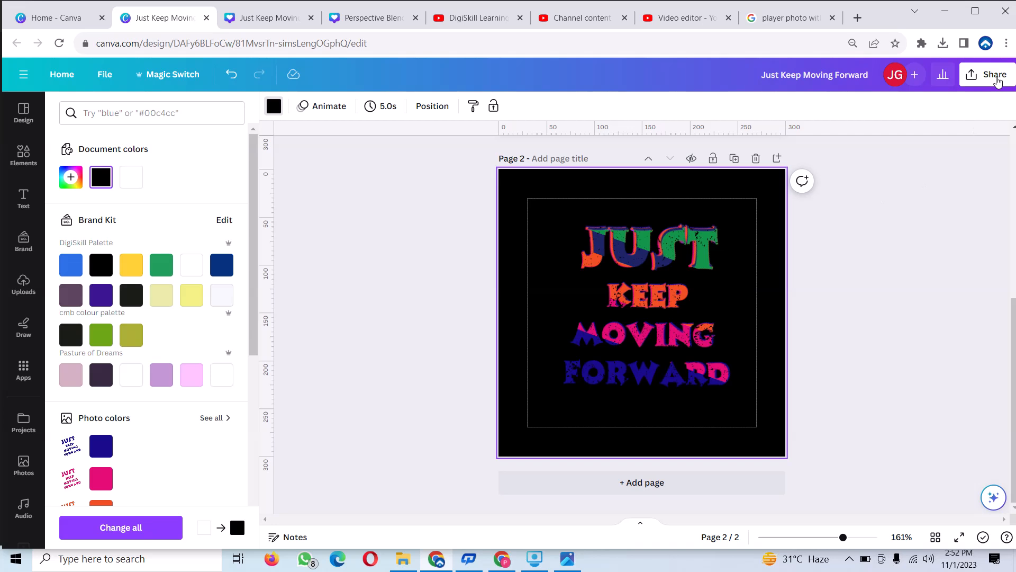
# Download only page 2 of the design as a PNG.
pyautogui.click(980, 75)
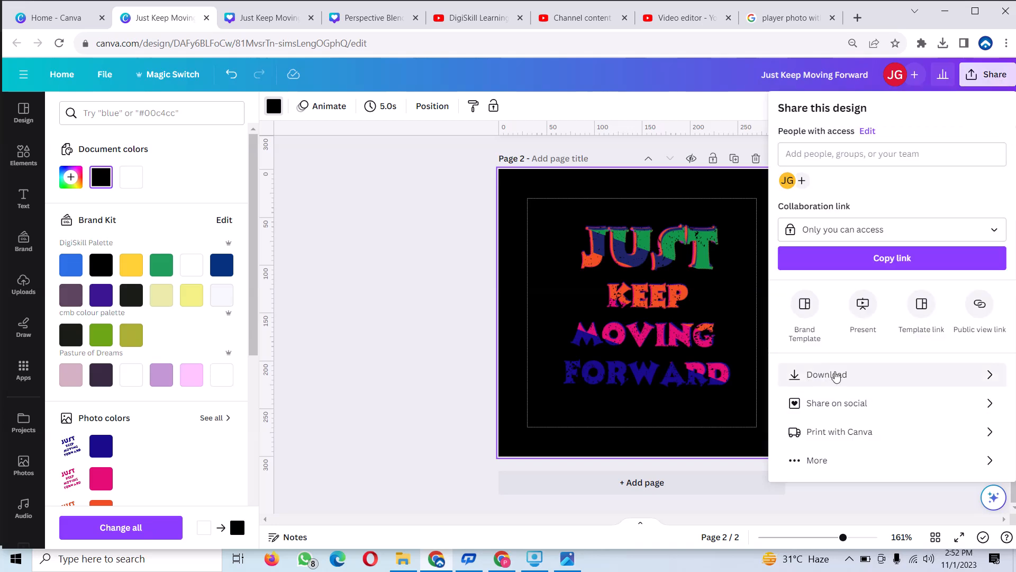
pyautogui.click(835, 375)
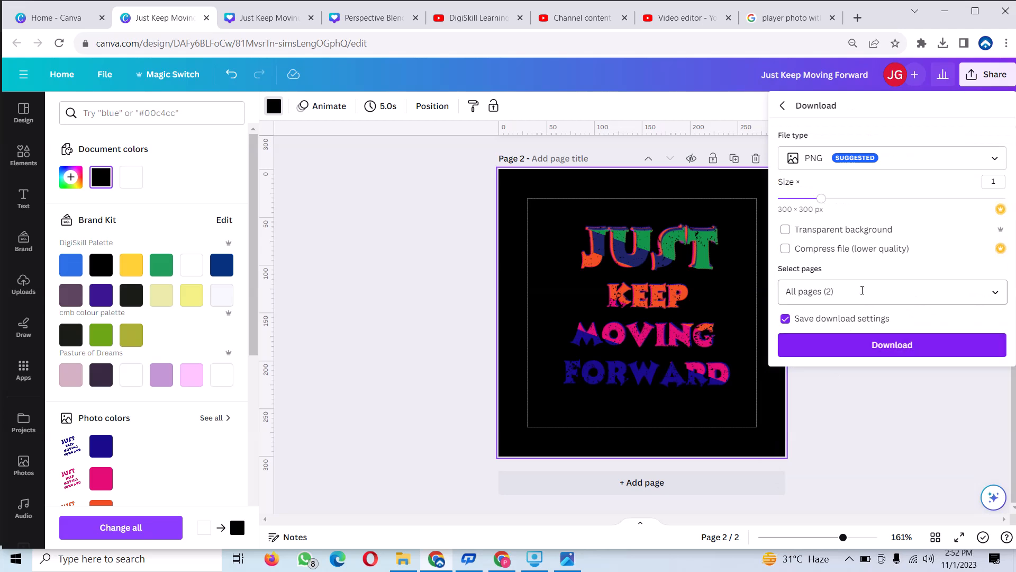
pyautogui.click(865, 293)
pyautogui.press('BackSpace')
pyautogui.press('BackSpace')
pyautogui.press('BackSpace')
pyautogui.write('2')
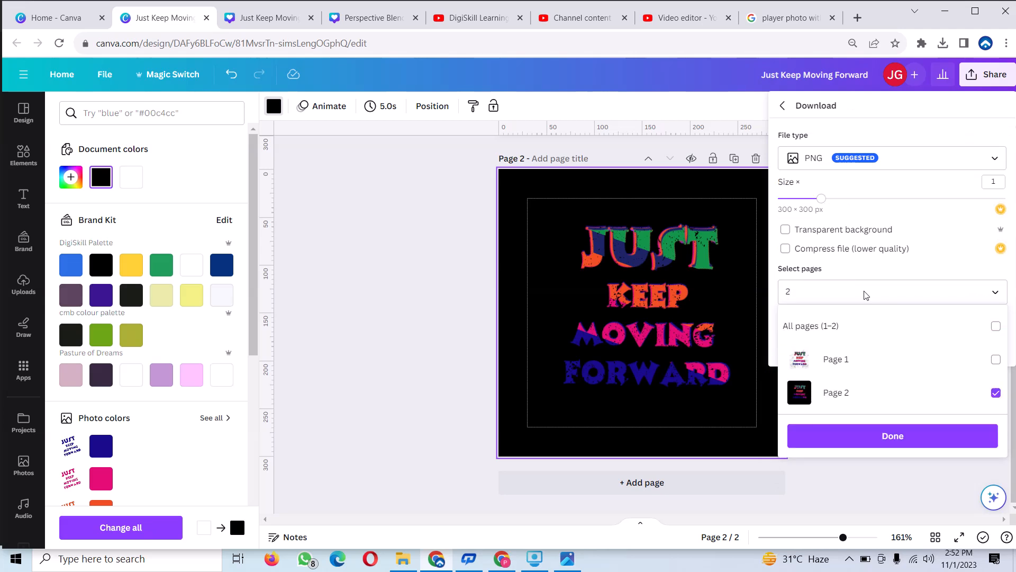
pyautogui.click(871, 436)
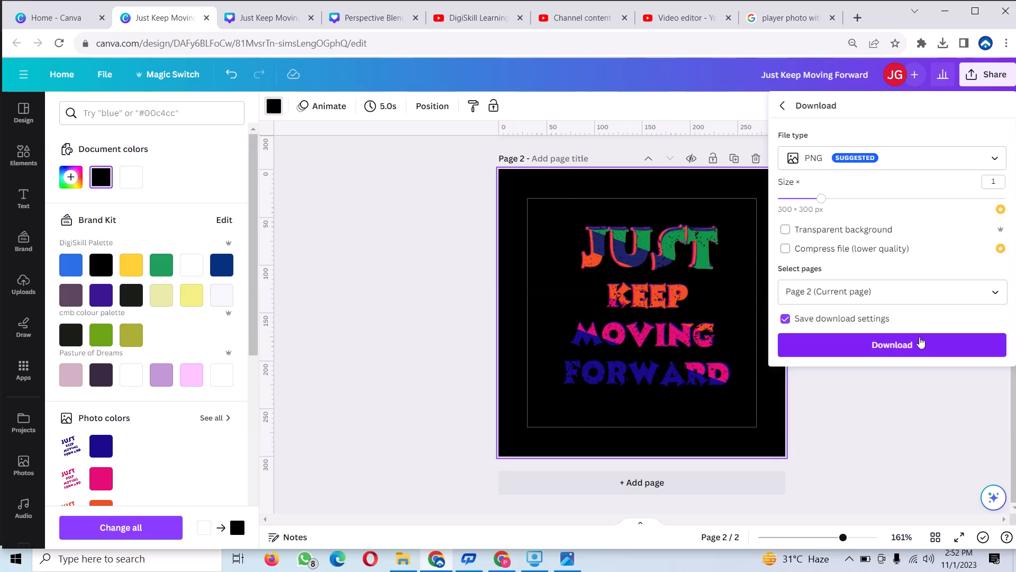
pyautogui.click(927, 354)
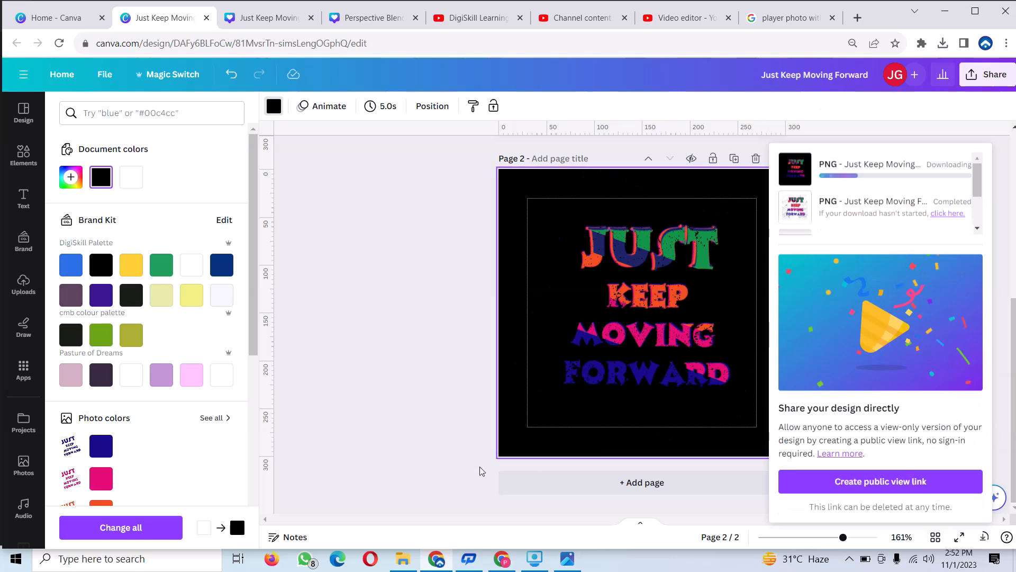
pyautogui.click(458, 468)
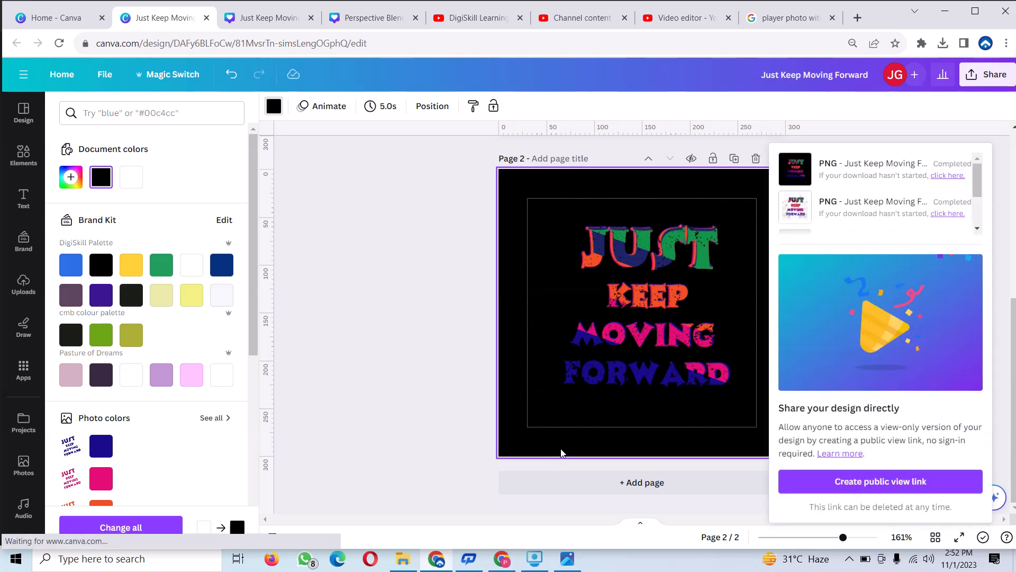
pyautogui.moveTo(521, 557)
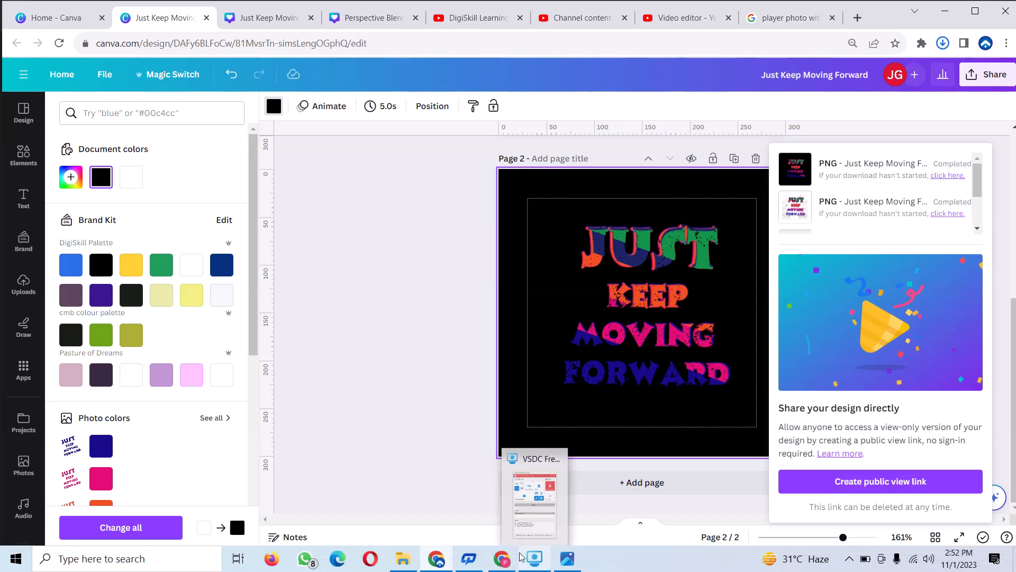